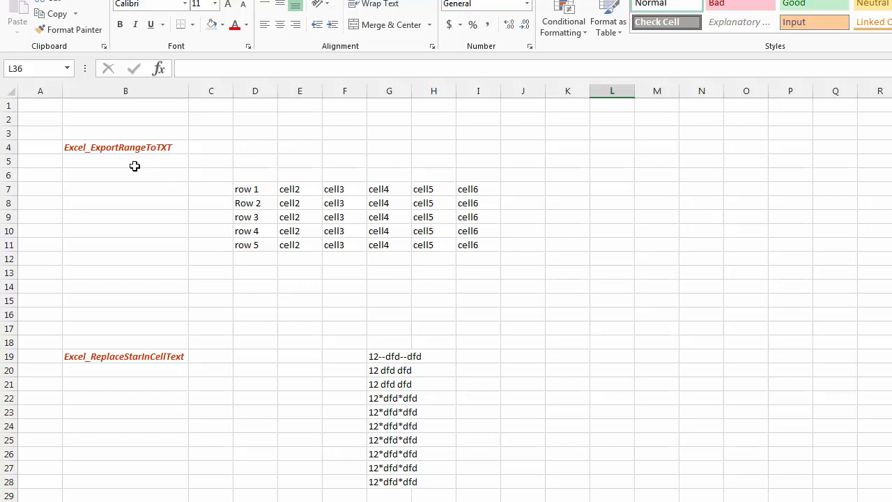
Run the ExTool macro Excel_ExportRangeToTXT on D7:I11 and save the export as Excel_Exported_Text.txt in the TempDesktop folder.
right_click(162, 148)
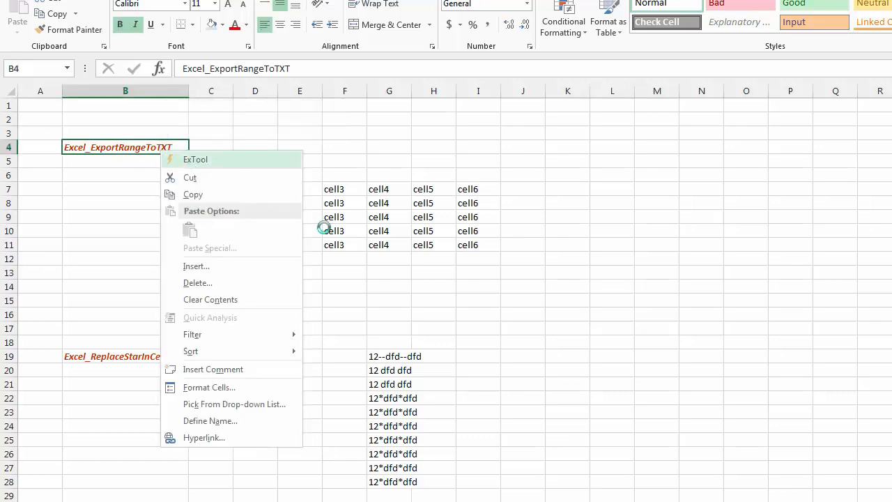
left_click_drag(241, 189, 474, 237)
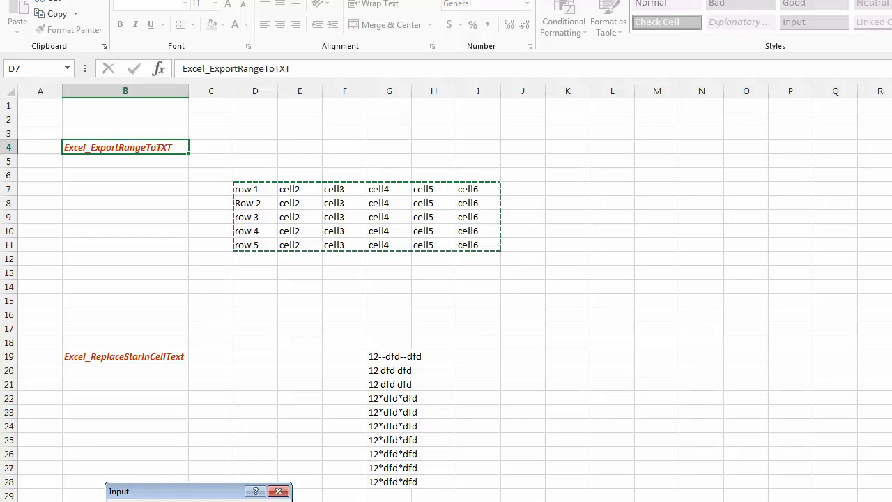
key("Return")
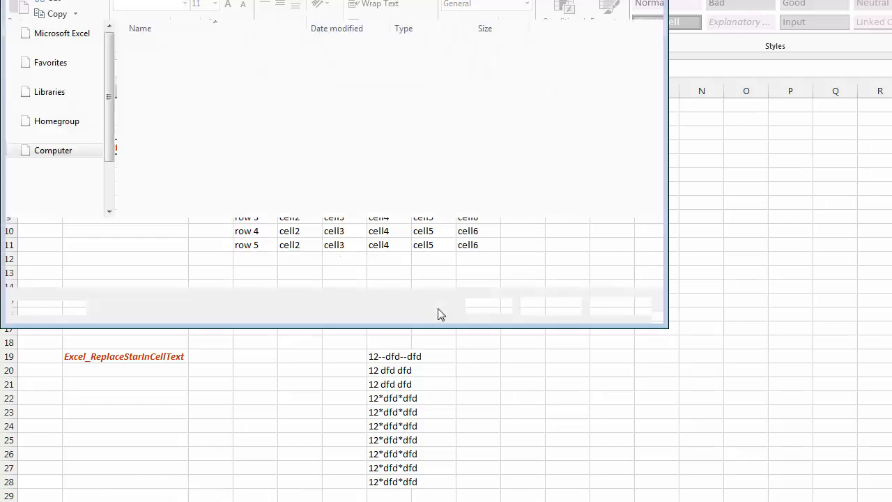
left_click_drag(202, 1, 509, 126)
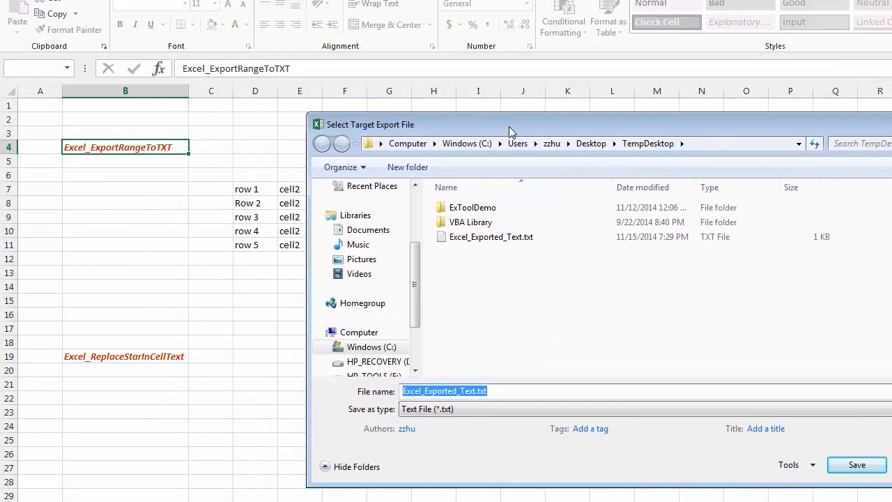
left_click(494, 240)
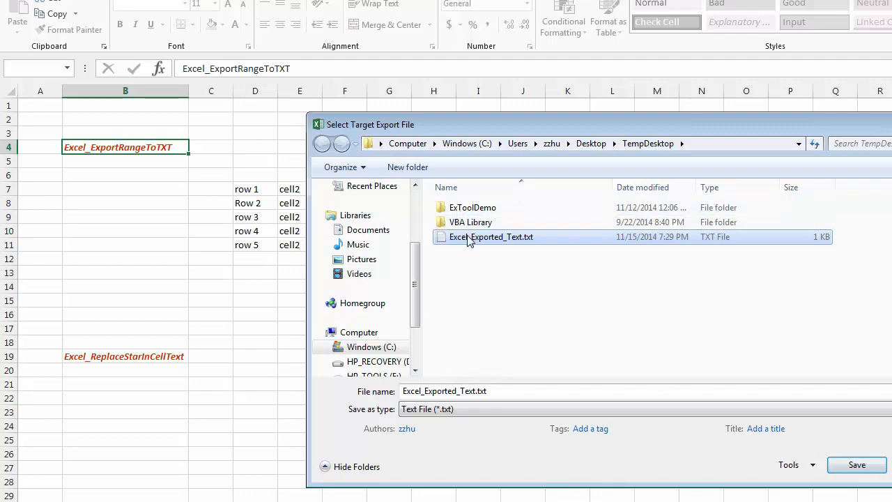
left_click(857, 467)
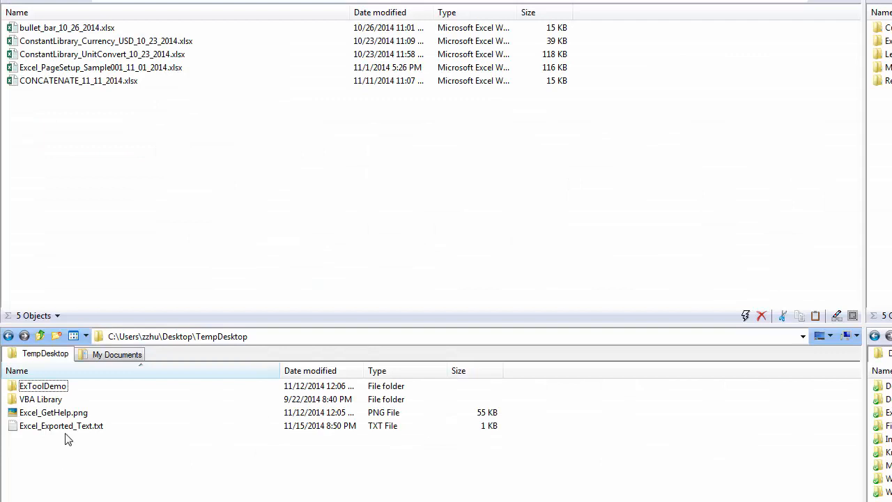
Switch to the file manager, open Excel_Exported_Text.txt in TempDesktop to check the export, and return to the worksheet.
left_click(67, 428)
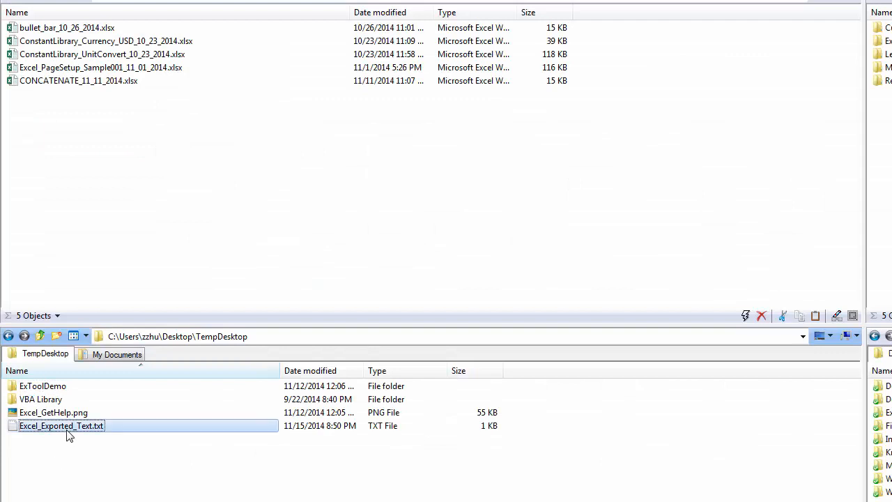
double_click(67, 429)
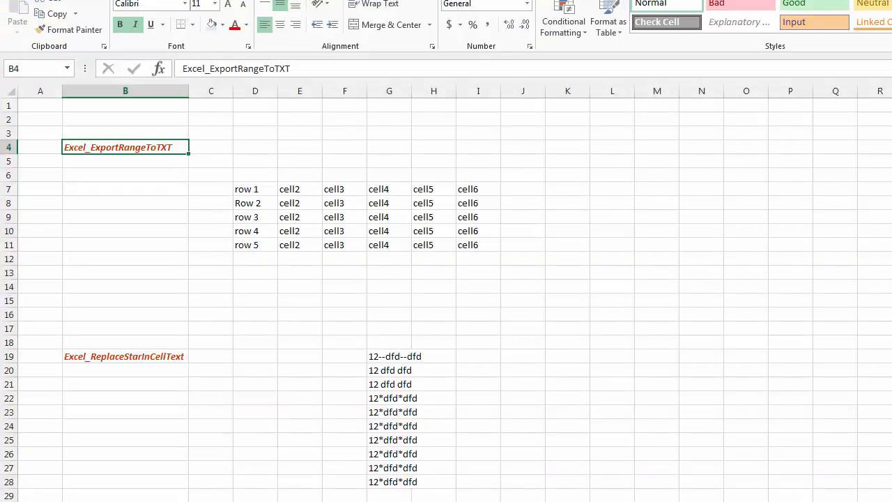
left_click(255, 328)
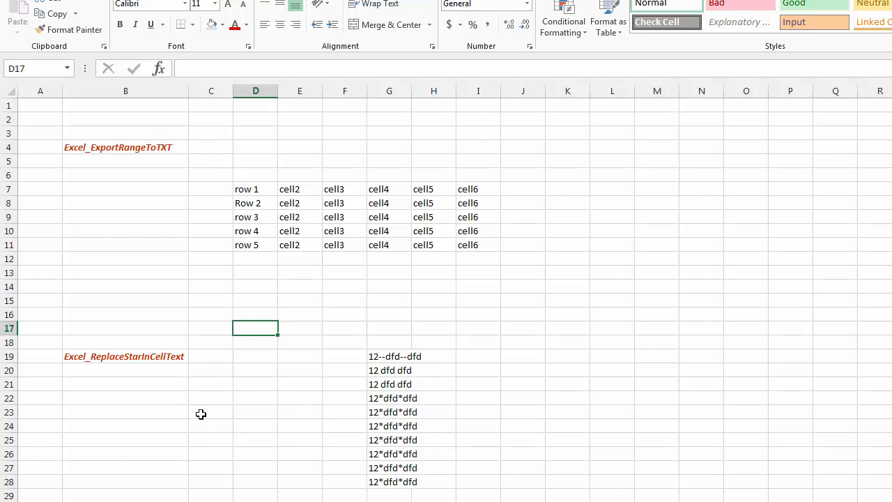
Run the ExTool macro Excel_ReplaceStarInCellText on G22:G24 with "--" as the replacement text.
left_click(116, 359)
right_click(116, 359)
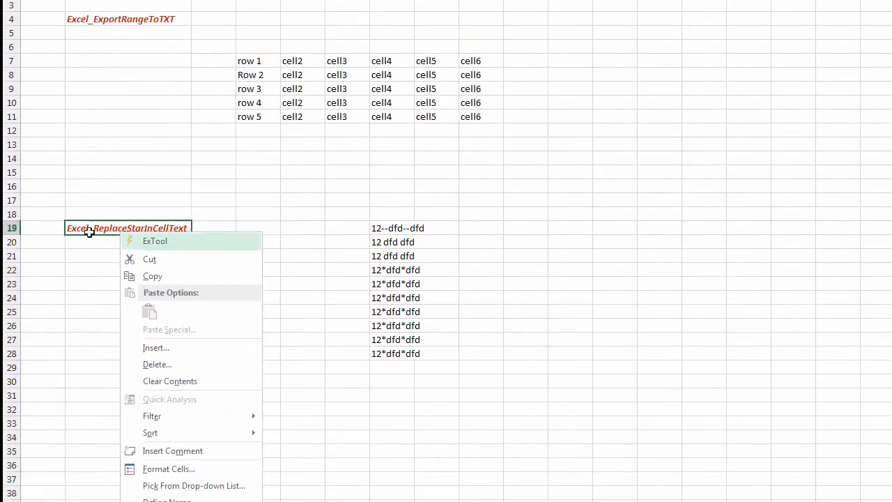
left_click(156, 239)
left_click_drag(392, 269, 392, 302)
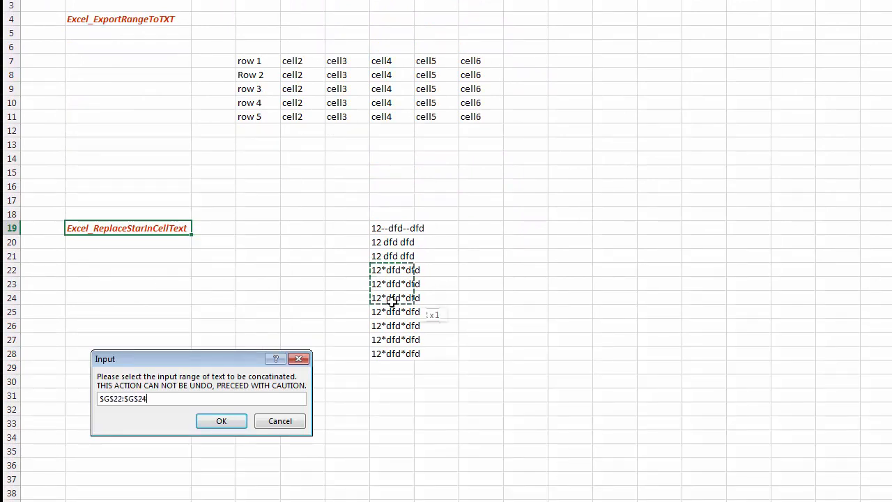
left_click(230, 422)
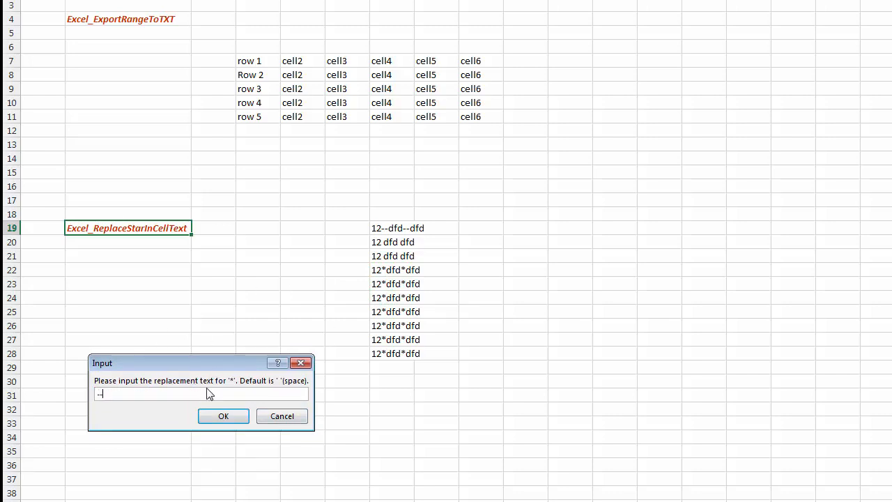
left_click(221, 424)
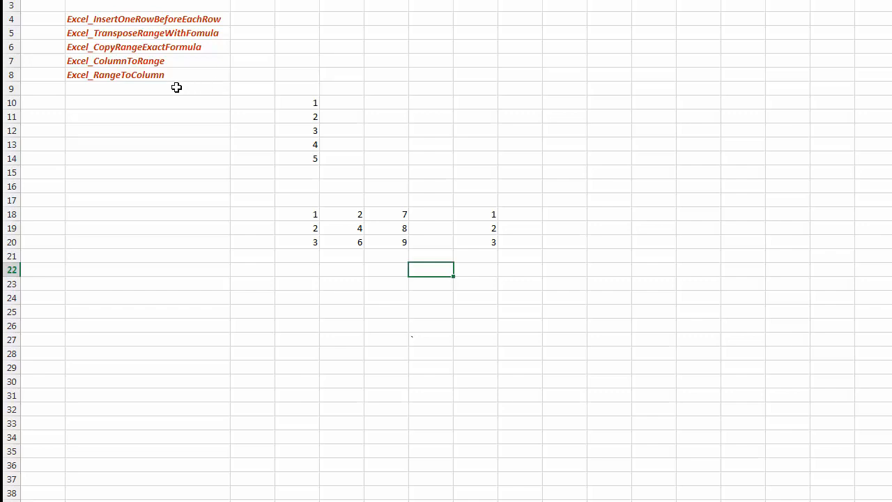
Run the ExTool macro Excel_InsertOneRowBeforeEachRow on the number list in D10:D14 and check the inserted blank cells.
right_click(207, 19)
left_click(237, 29)
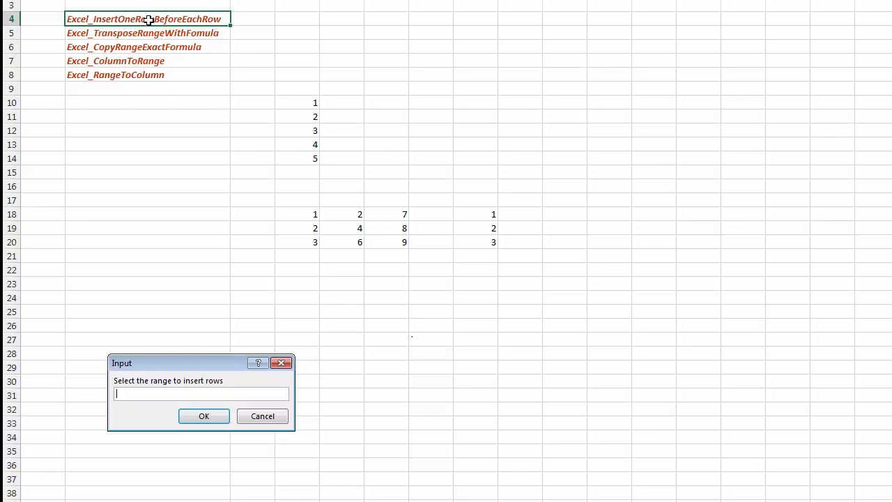
left_click_drag(312, 101, 305, 153)
left_click(216, 418)
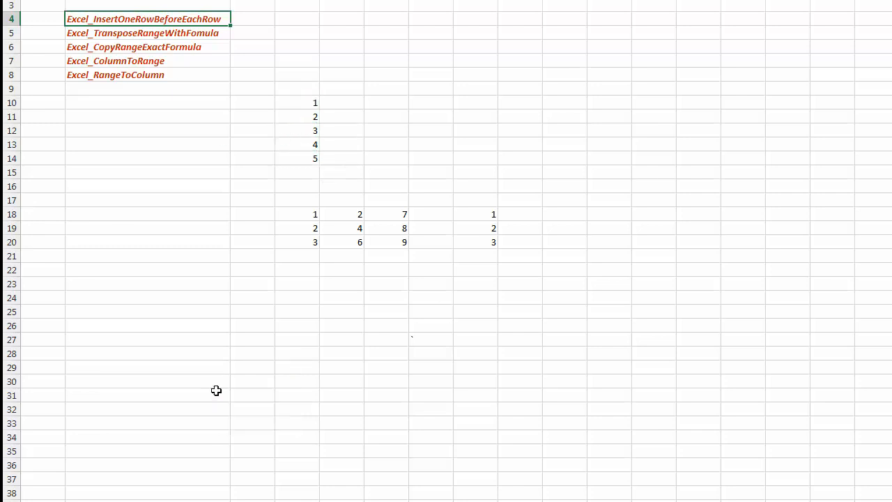
left_click(296, 130)
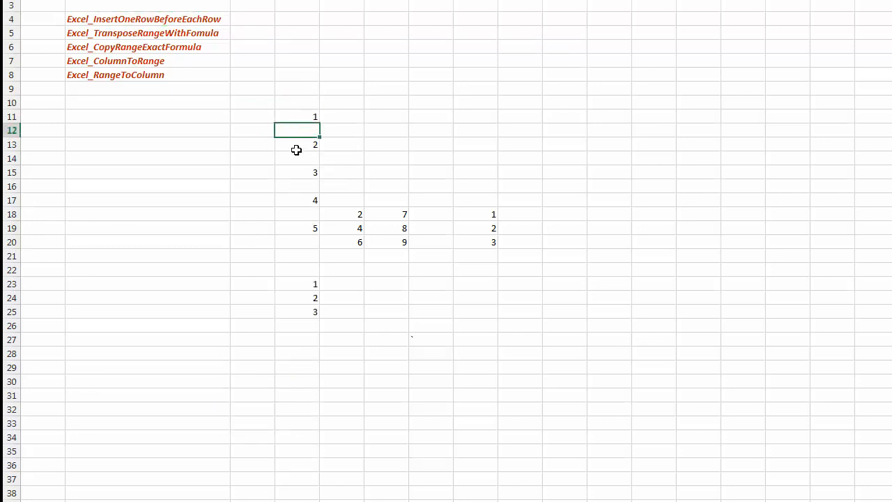
left_click(296, 159)
left_click(299, 189)
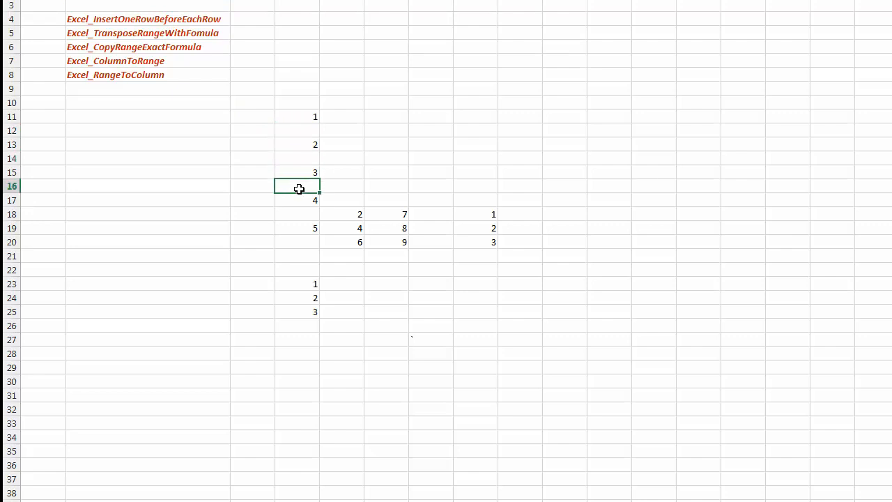
left_click(301, 213)
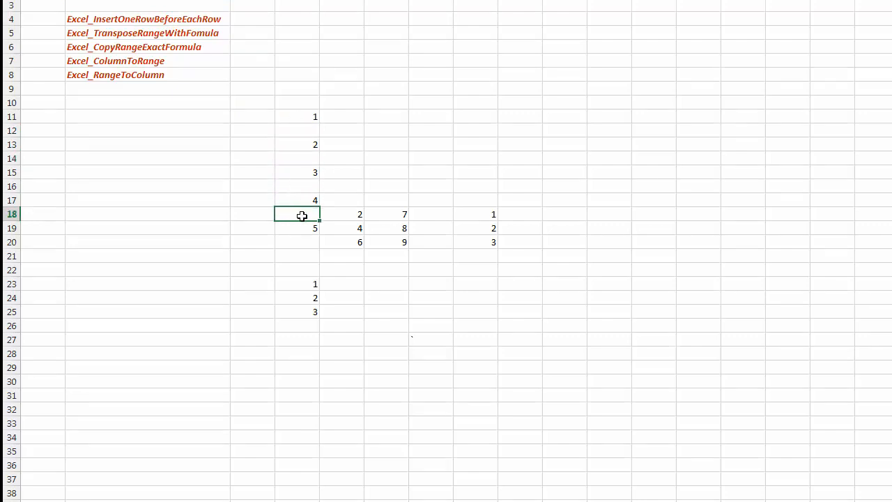
Move the displaced values 1, 2, 3 from D23:D25 back to D18:D20 beside the rest of their block.
left_click_drag(299, 116, 302, 229)
left_click(375, 293)
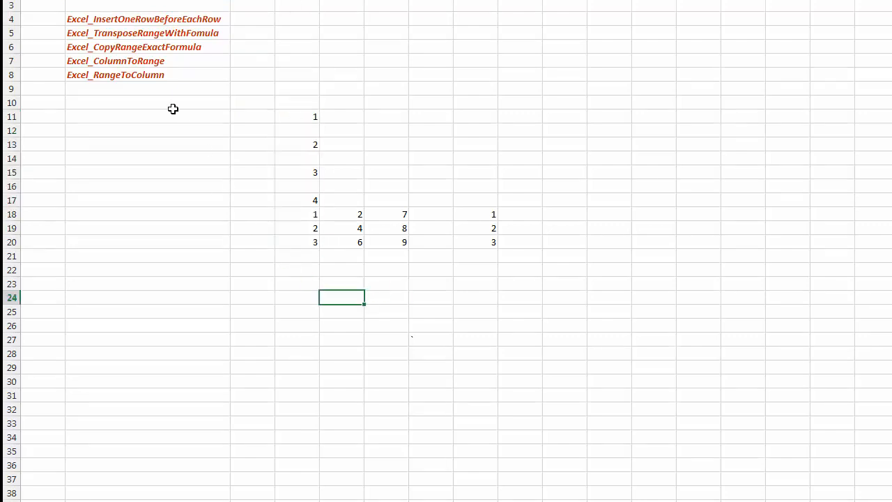
left_click(296, 197)
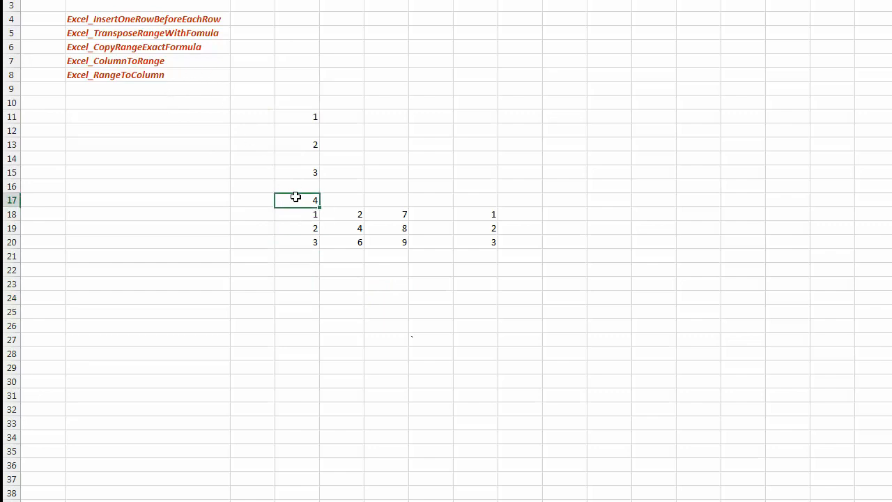
left_click(152, 33)
right_click(152, 34)
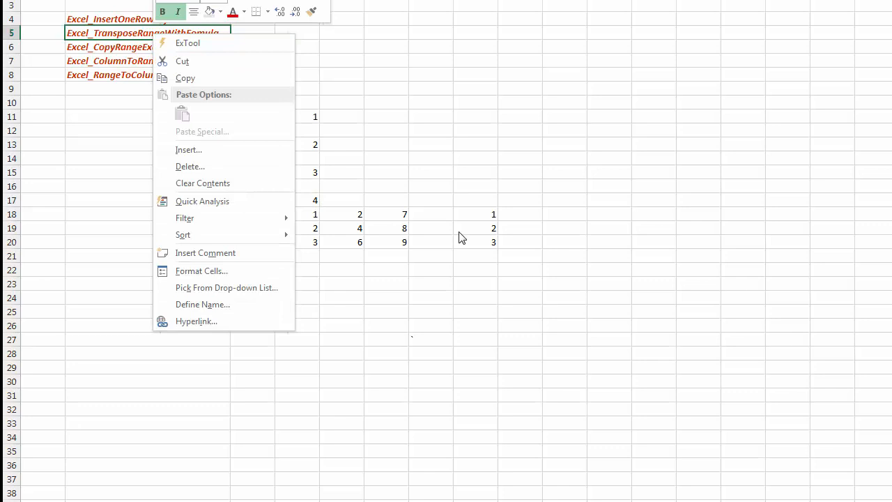
left_click(483, 216)
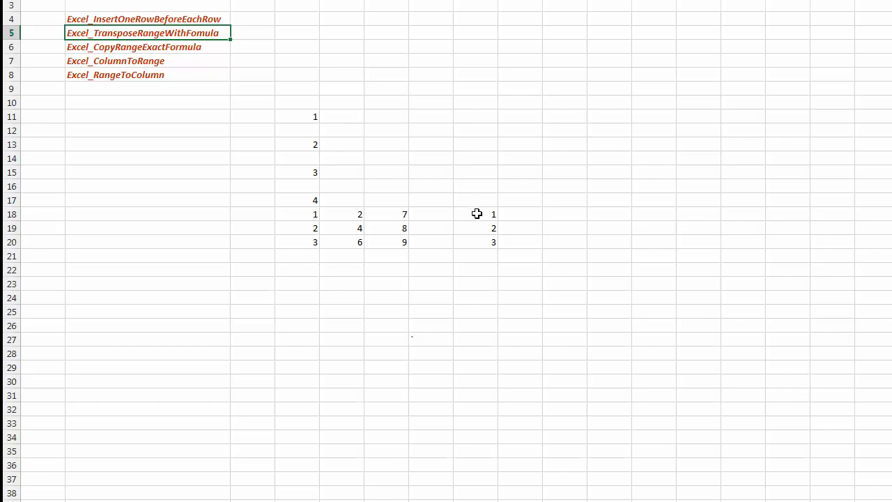
Run the ExTool macro Excel_TransposeRangeWithFomula on H18:H20 with J18 as the destination.
right_click(208, 33)
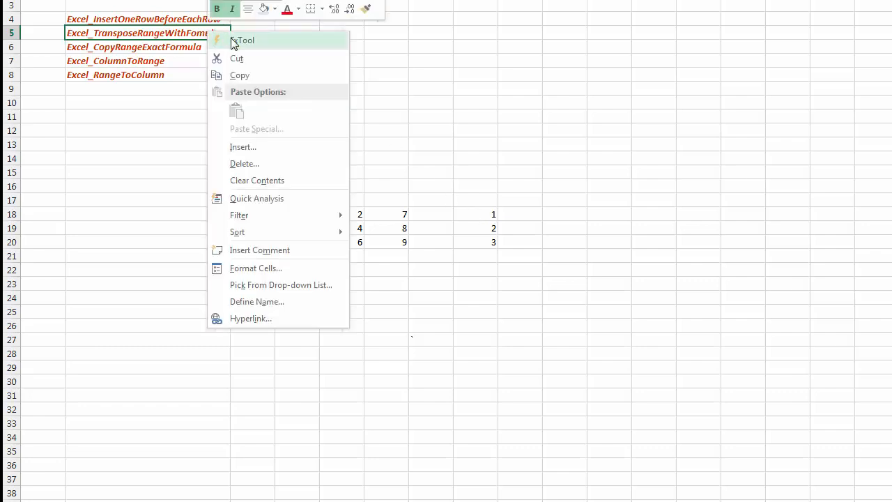
left_click(241, 41)
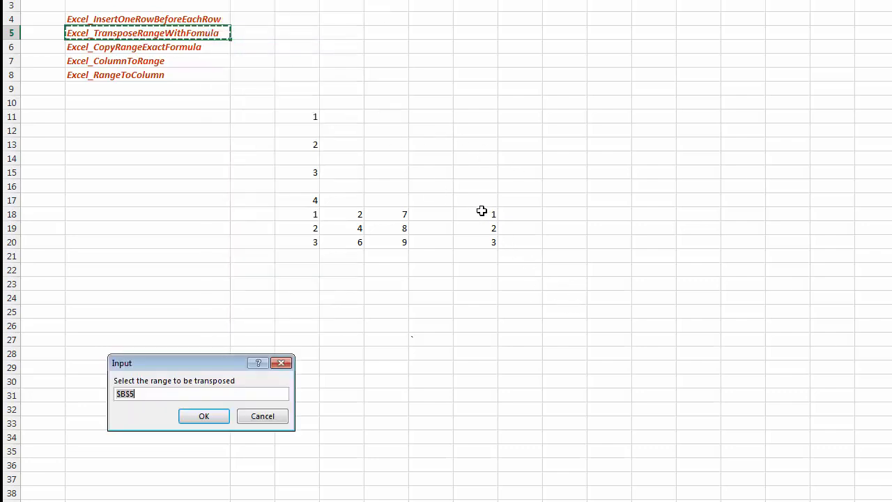
left_click_drag(481, 209, 478, 245)
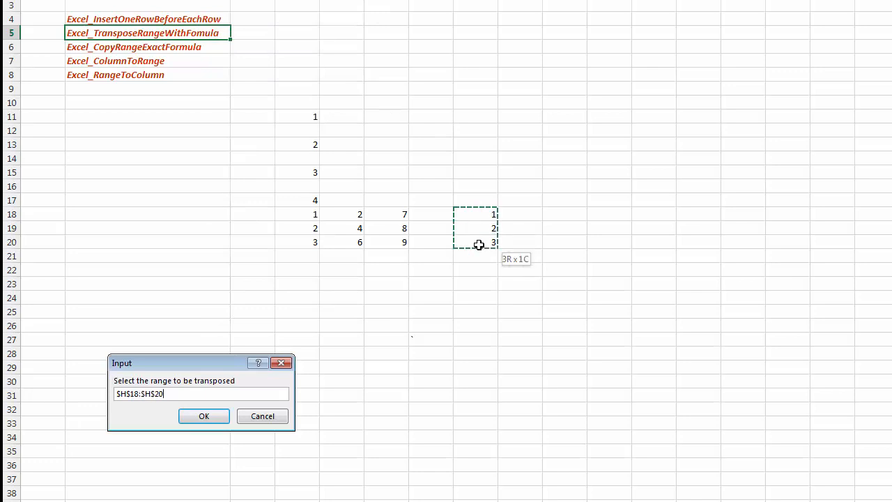
left_click(203, 416)
left_click(563, 215)
left_click(203, 416)
Examine the formulas in the transposed cells J18 and K18.
double_click(560, 214)
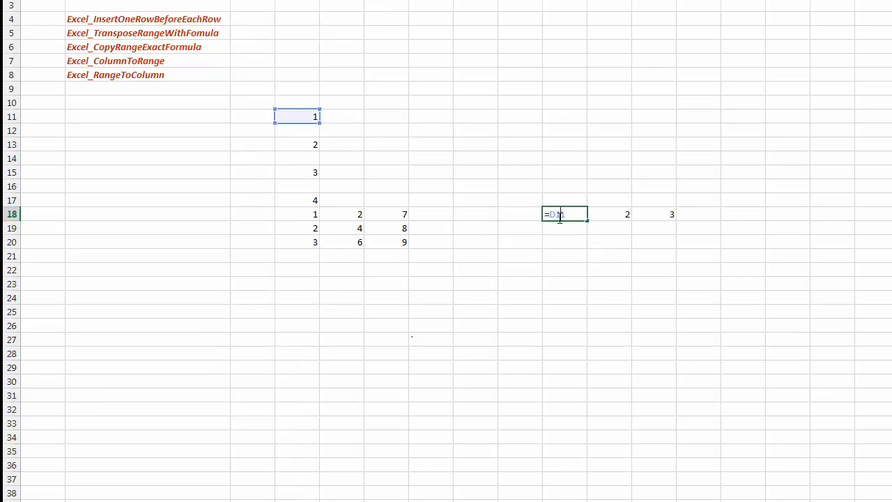
key("Return")
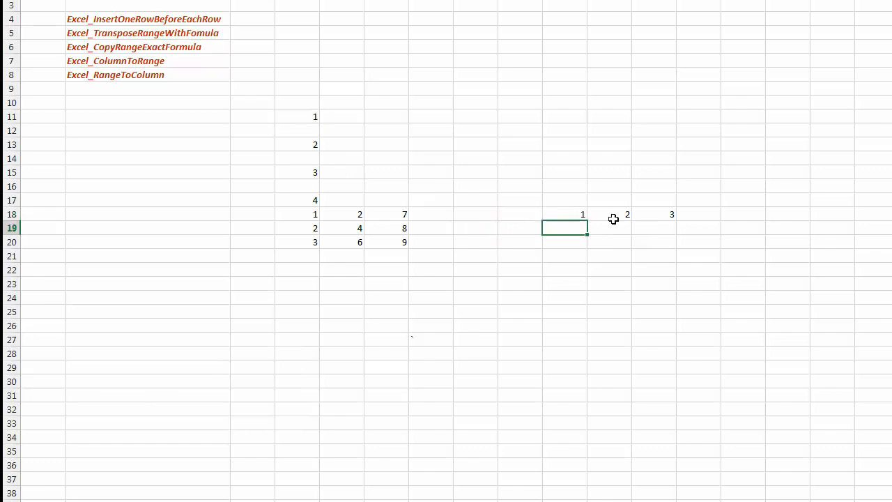
left_click(613, 217)
double_click(614, 216)
key("Return")
Copy J18:L18, paste it at N18 with Paste Special using Formulas and Transpose, and check the formula in N18.
left_click_drag(551, 220, 658, 216)
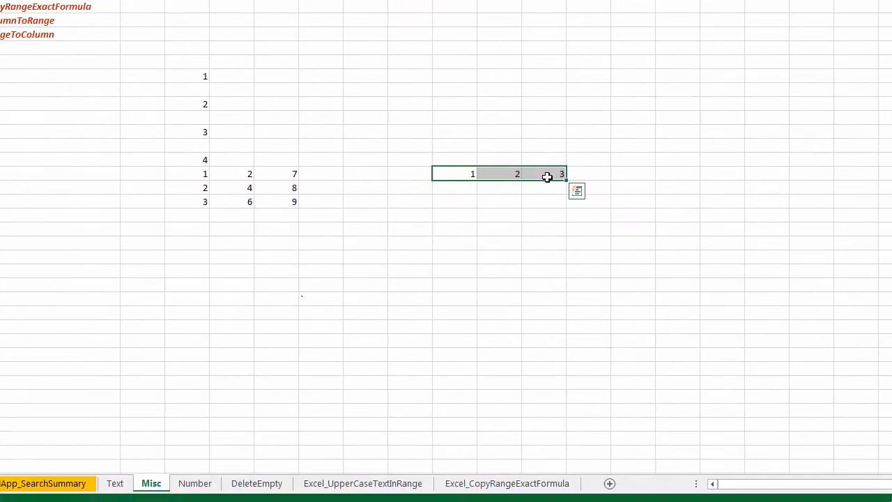
right_click(658, 216)
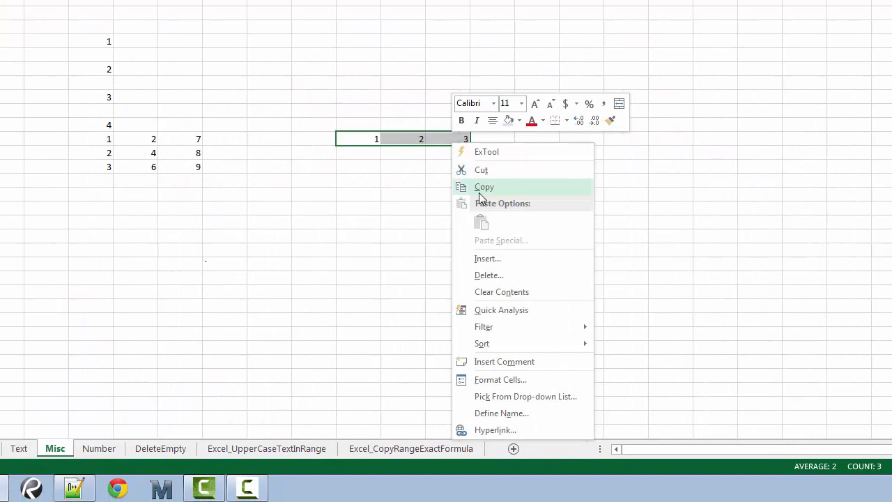
left_click(481, 188)
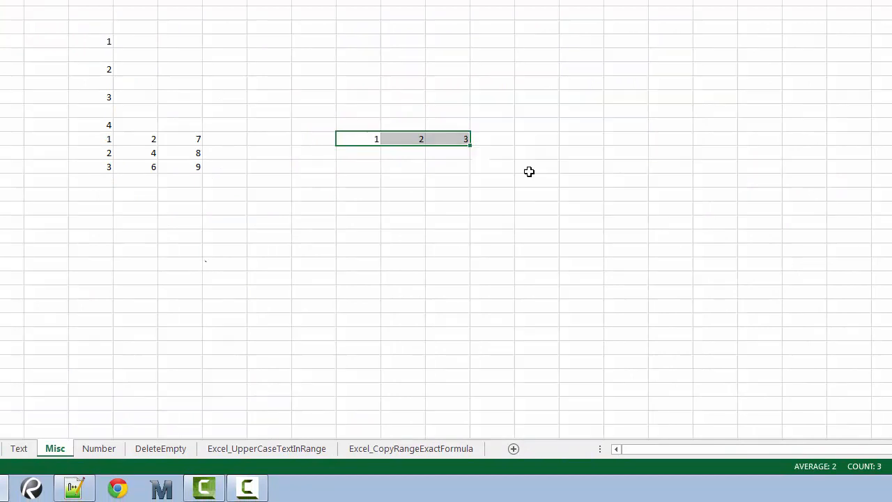
right_click(550, 139)
mouse_move(682, 238)
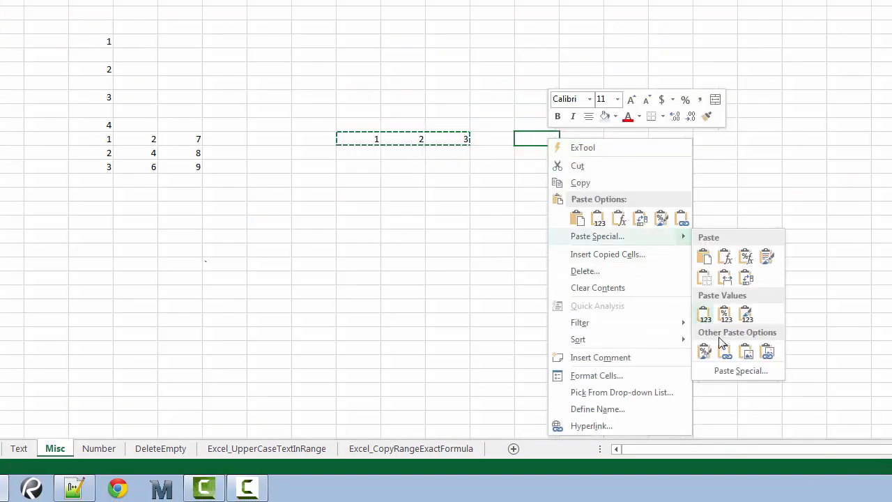
left_click(733, 375)
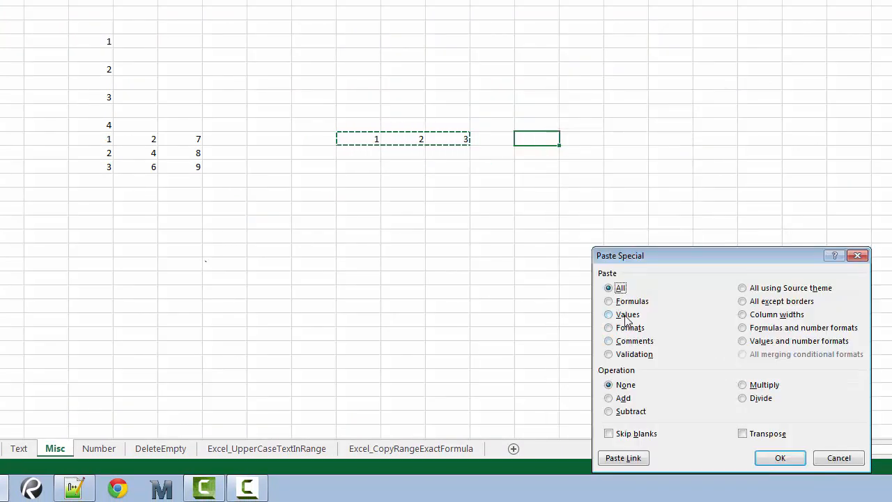
left_click(753, 433)
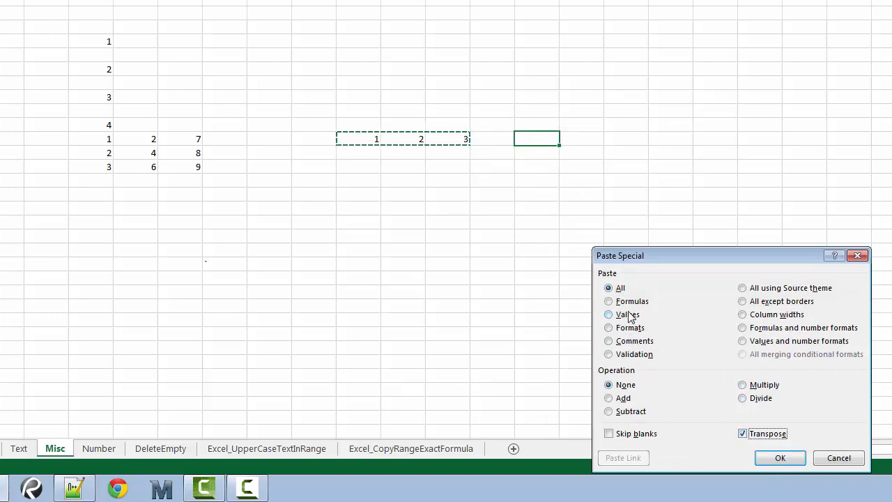
left_click(632, 303)
left_click(776, 457)
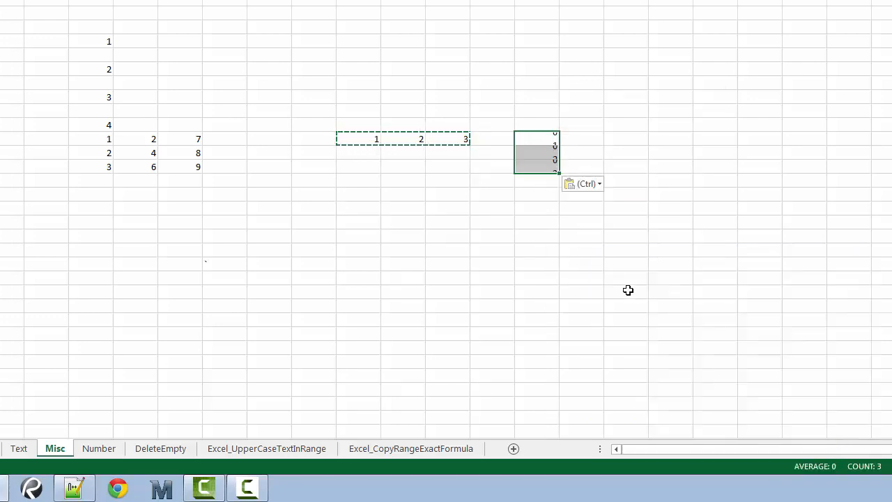
double_click(537, 140)
key("Return")
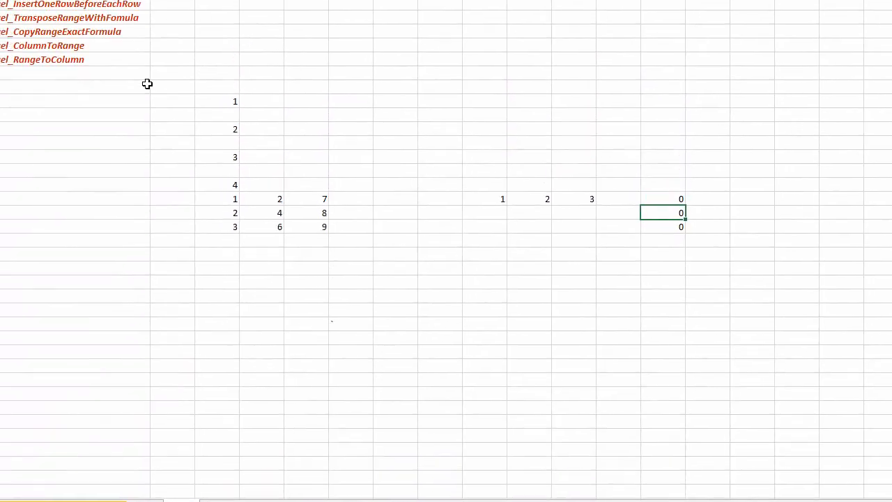
Copy J18:L18 and paste it with the ordinary paste at J20.
left_click(87, 50)
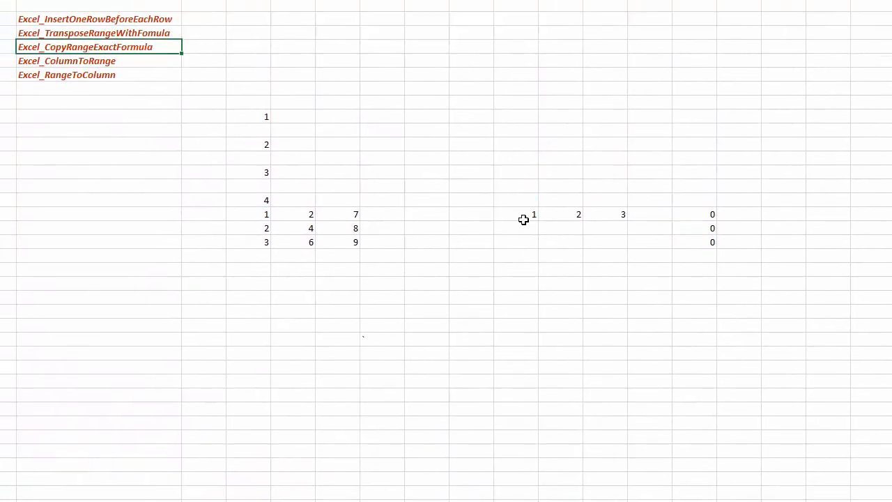
left_click_drag(523, 212, 597, 216)
right_click(601, 217)
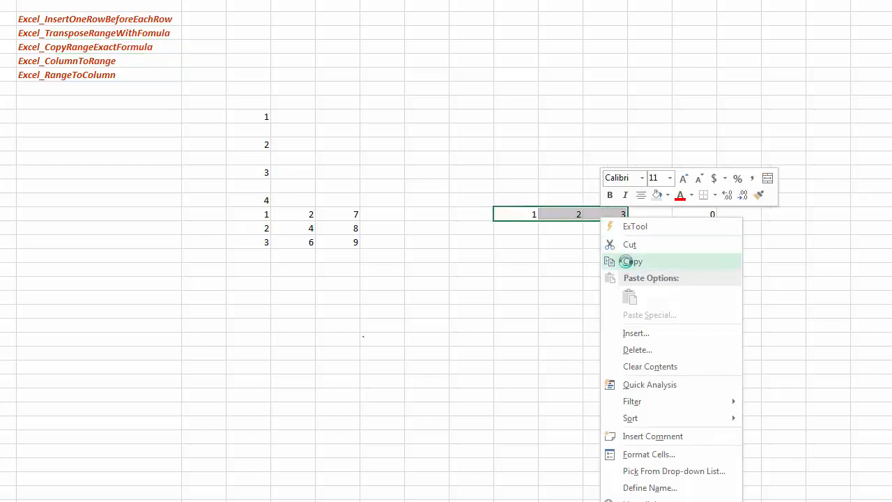
left_click(630, 264)
right_click(521, 242)
left_click(551, 323)
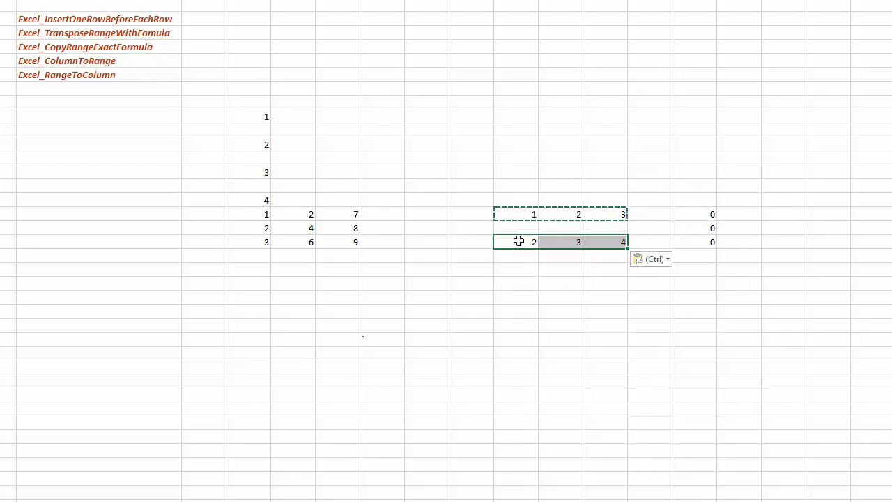
Examine which cell the pasted formula in J20 refers to.
double_click(519, 241)
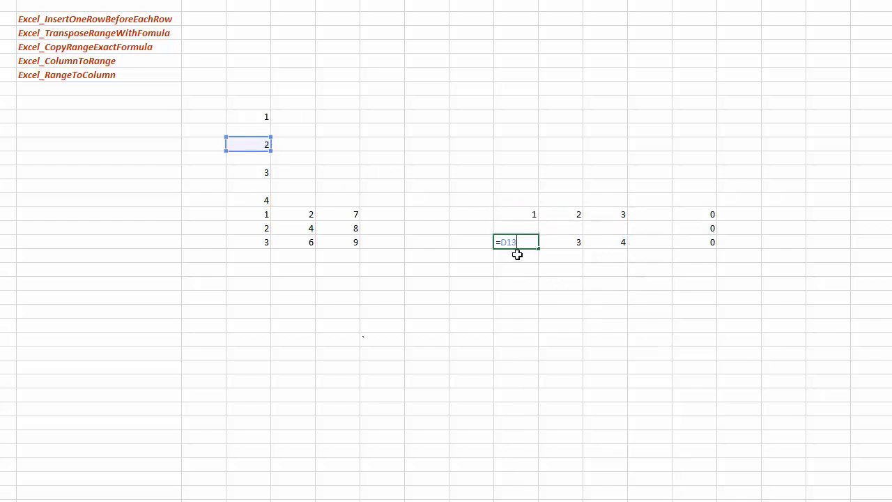
key("Escape")
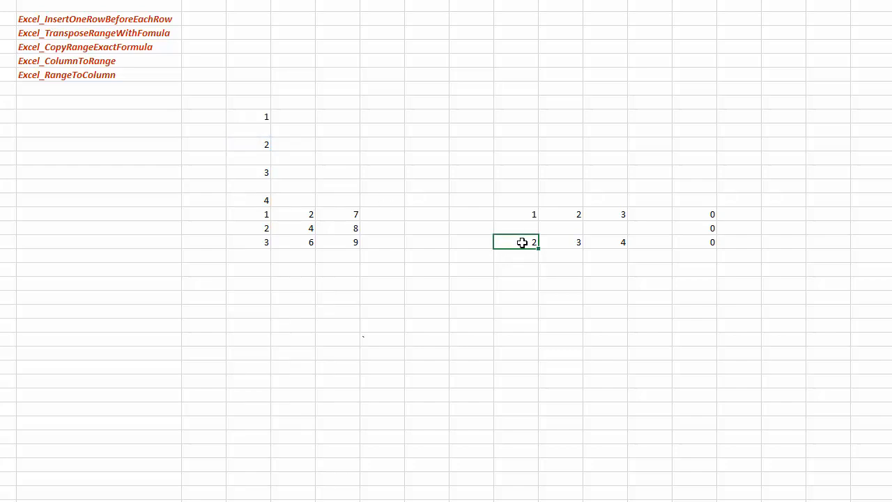
double_click(522, 239)
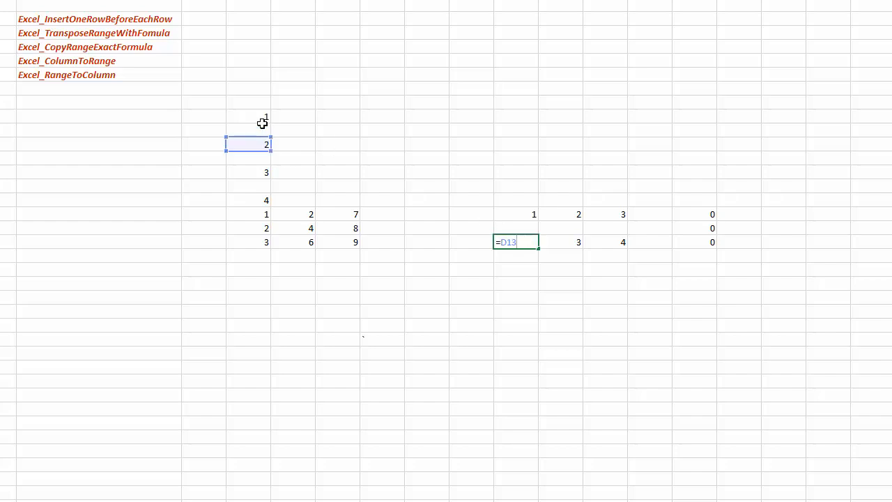
key("Escape")
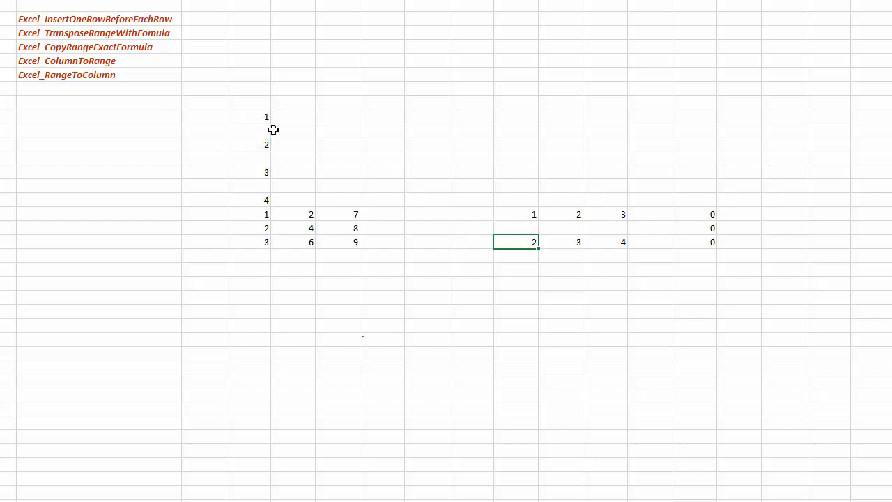
Run the ExTool macro Excel_CopyRangeExactFormula on J18:L18 with J20 as the target start cell, and check the formula in J20.
right_click(137, 45)
left_click(165, 56)
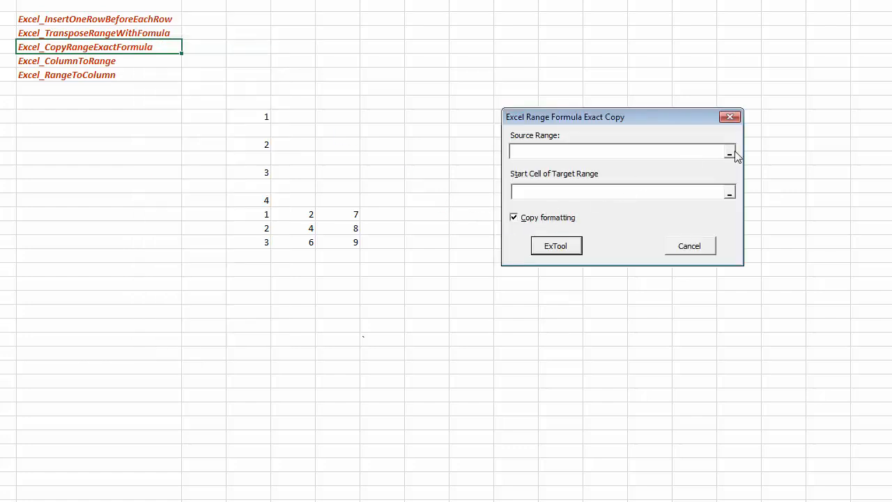
left_click_drag(657, 122, 865, 62)
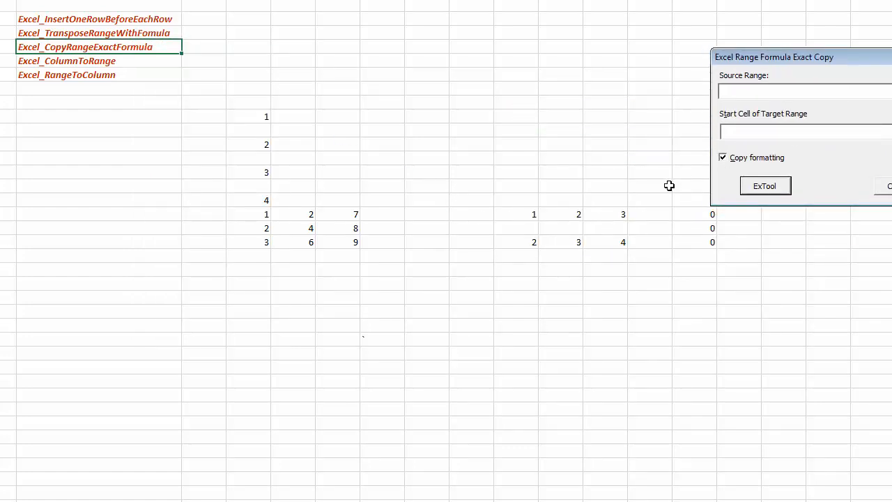
left_click_drag(522, 212, 621, 215)
left_click(522, 231)
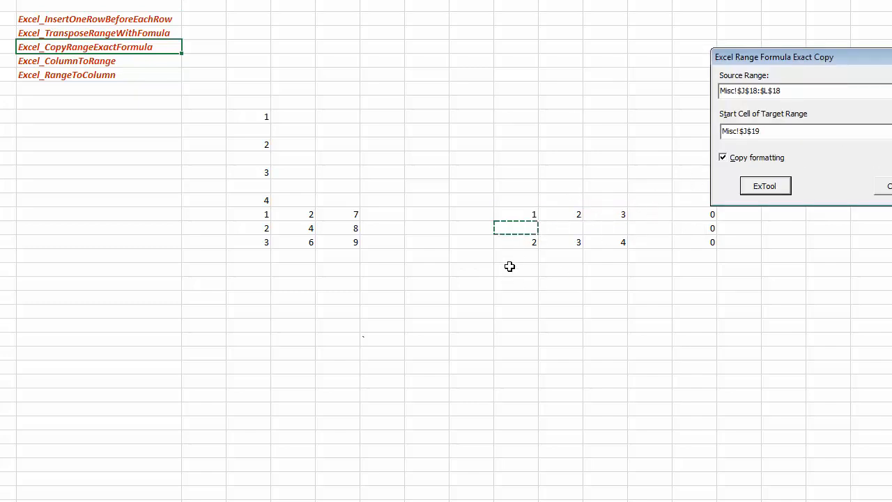
left_click(515, 245)
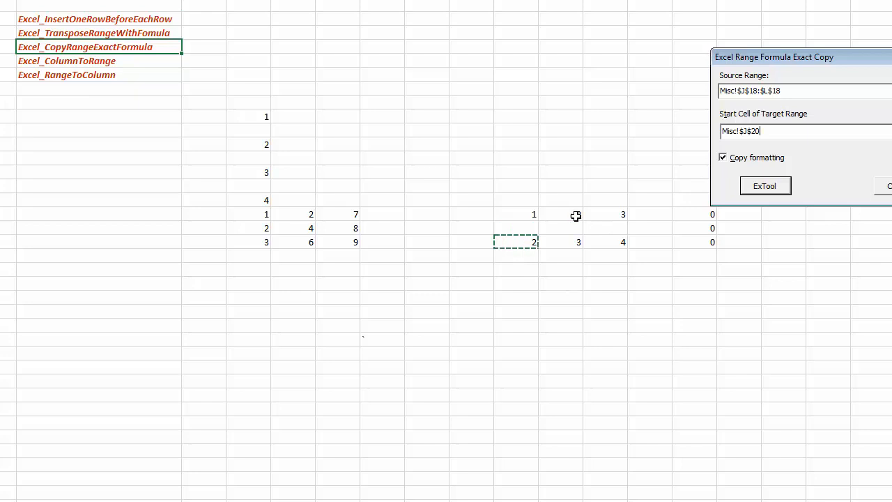
left_click(767, 189)
double_click(521, 243)
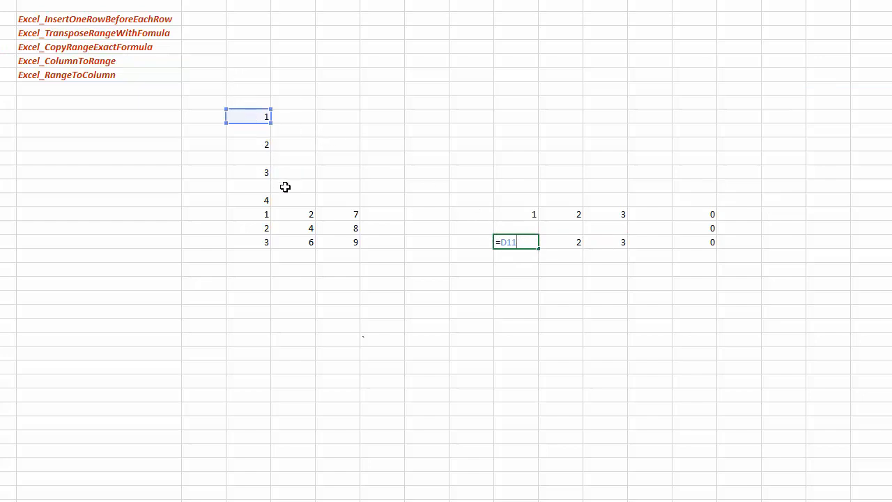
key("Escape")
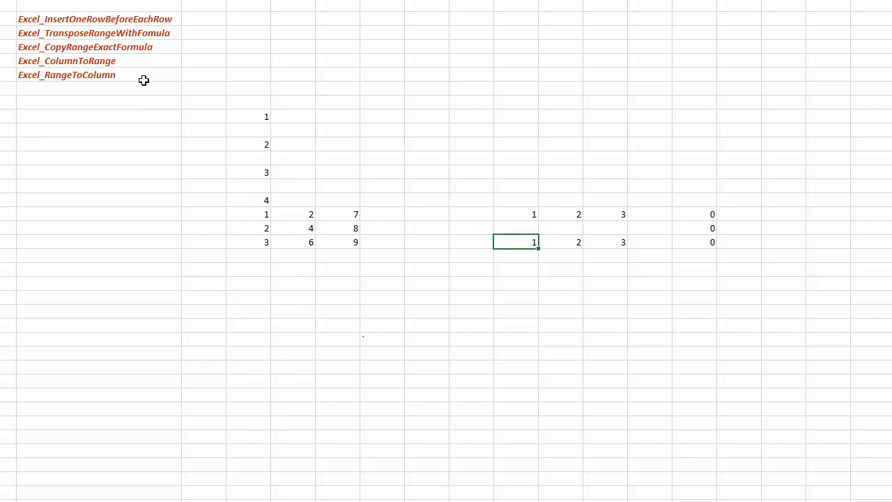
Run the ExTool macro Excel_RangeToColumn on the matrix D18:F20 with D22 as the destination.
left_click_drag(257, 209, 348, 243)
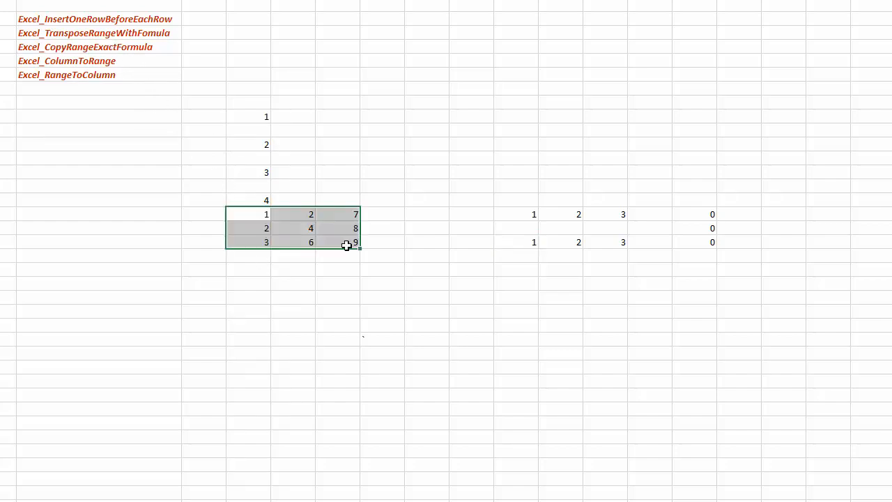
left_click(68, 73)
right_click(69, 74)
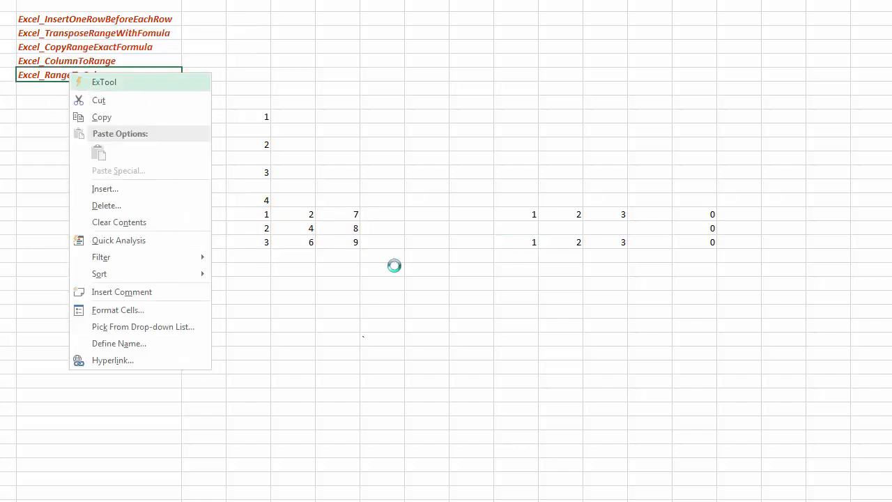
left_click_drag(254, 215, 337, 241)
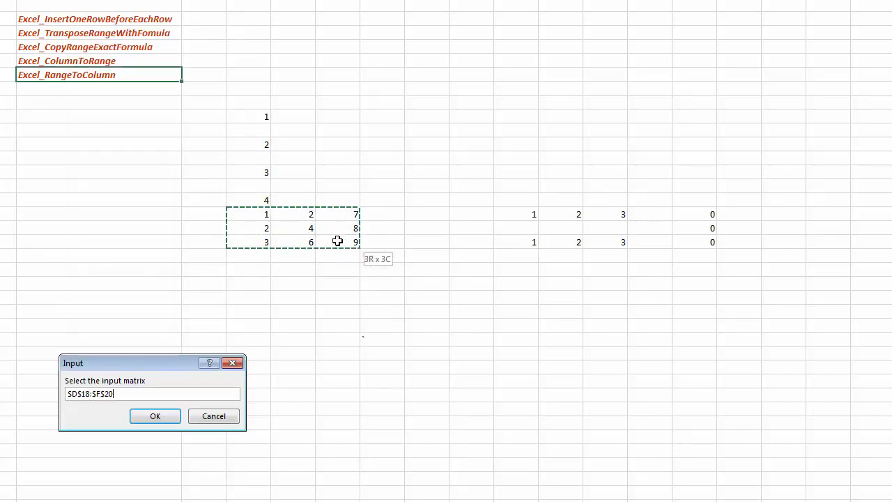
left_click(154, 416)
left_click(259, 269)
left_click(157, 418)
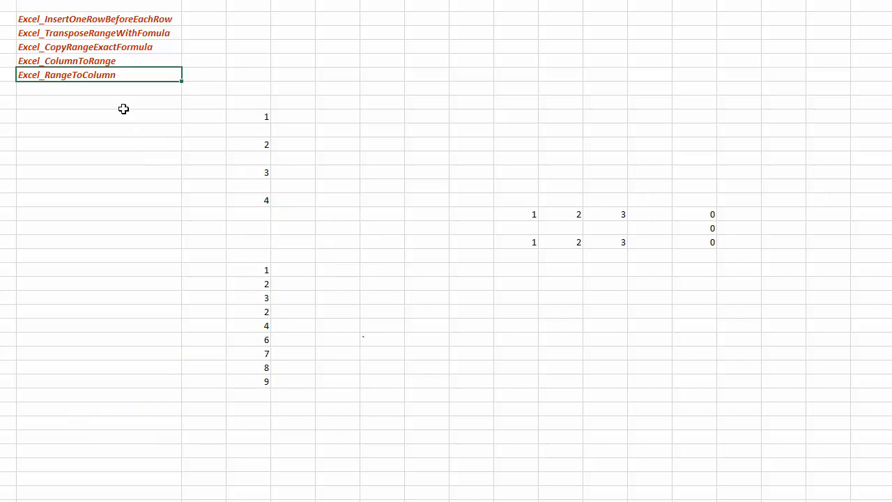
Run the ExTool macro Excel_ColumnToRange on D22:D30 with D18:D20 as the first column of the matrix.
right_click(126, 62)
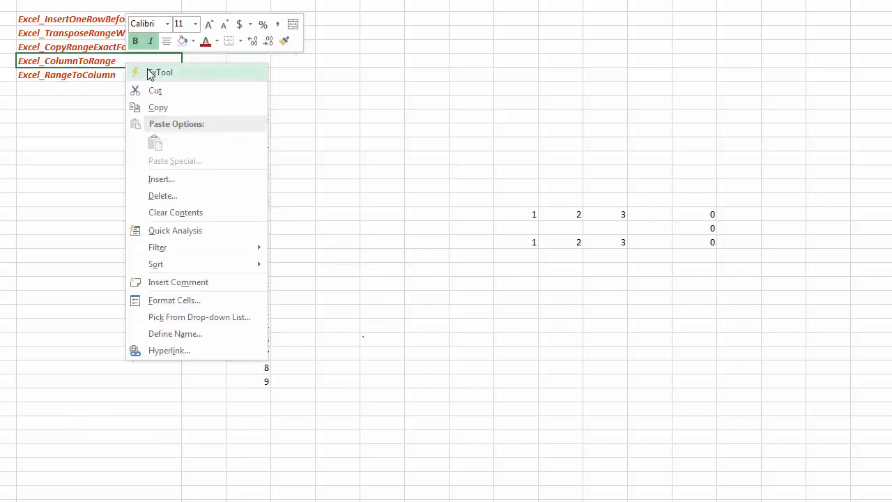
left_click(151, 74)
left_click_drag(265, 270, 265, 381)
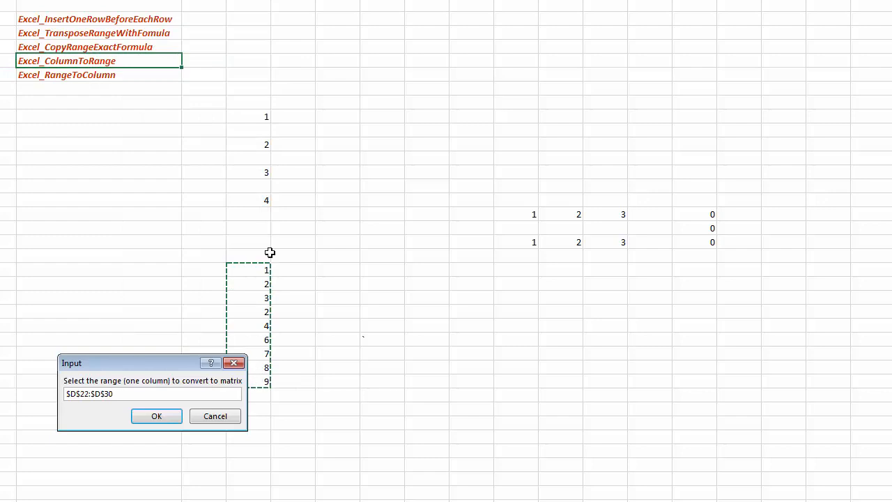
left_click(163, 418)
left_click(256, 219)
left_click_drag(256, 222, 253, 241)
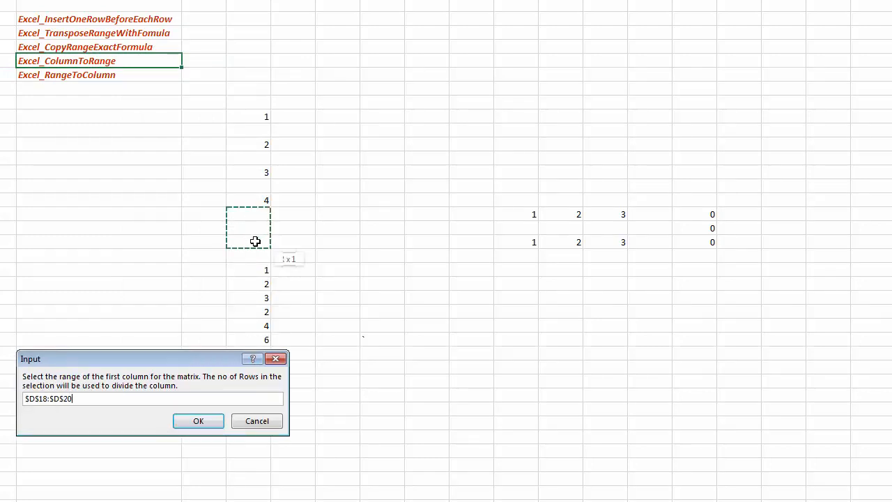
left_click(202, 423)
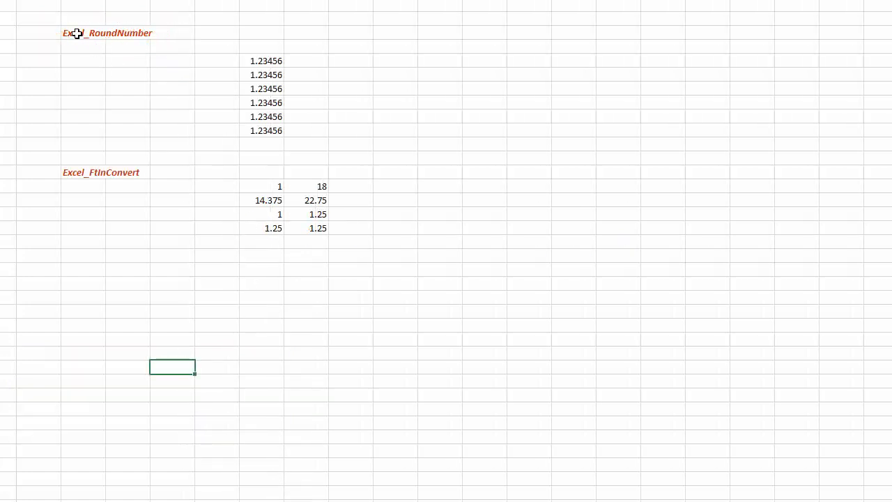
Run the ExTool macro Excel_RoundNumber on G7:G9, rounding to 4 digits.
right_click(77, 33)
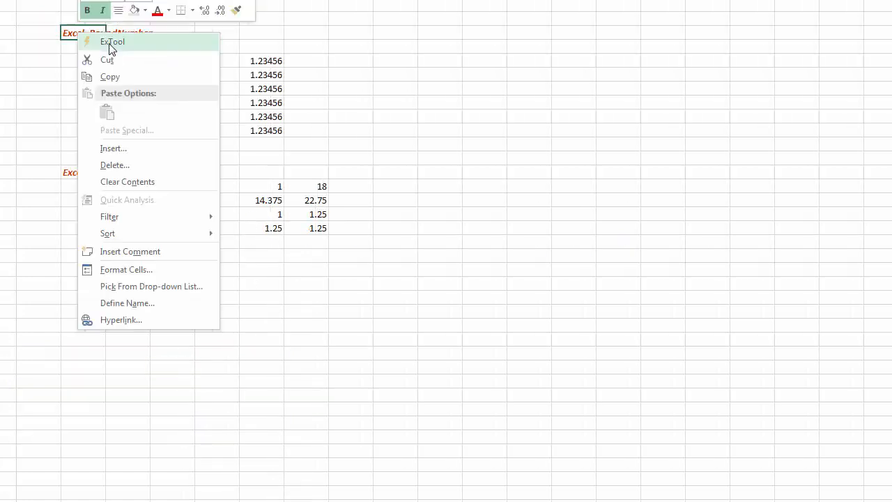
left_click(115, 41)
left_click_drag(261, 61, 253, 130)
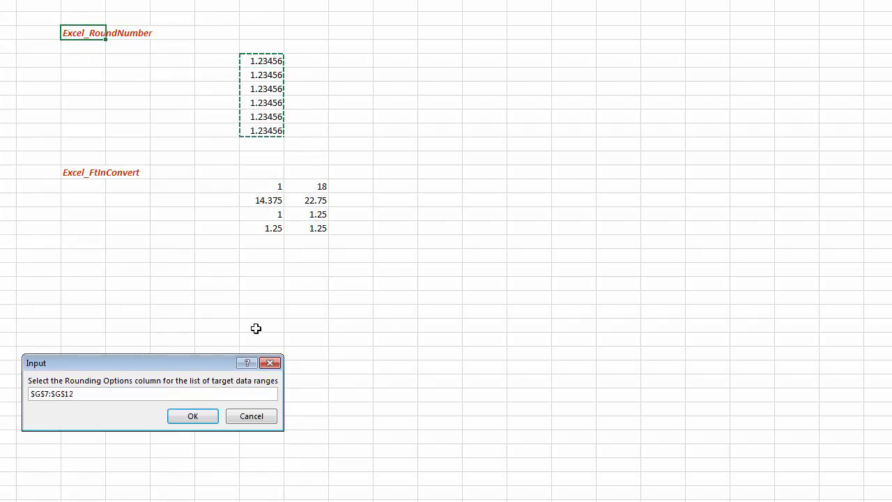
left_click_drag(272, 63, 276, 90)
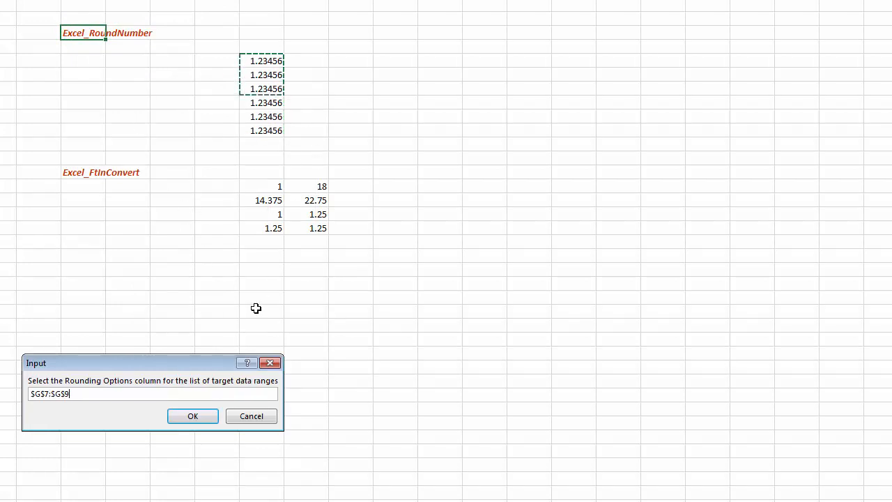
left_click(207, 416)
type("4")
left_click(170, 423)
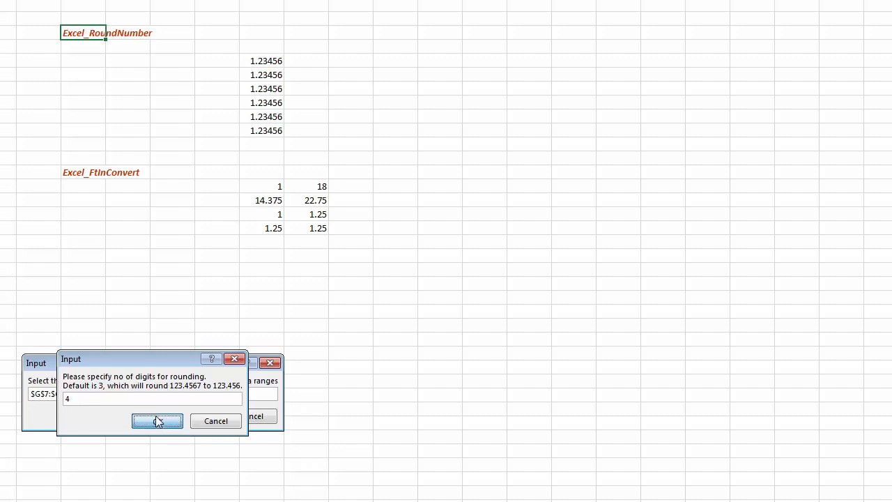
Examine the rounded values in G7:G9.
left_click(256, 61)
left_click(258, 77)
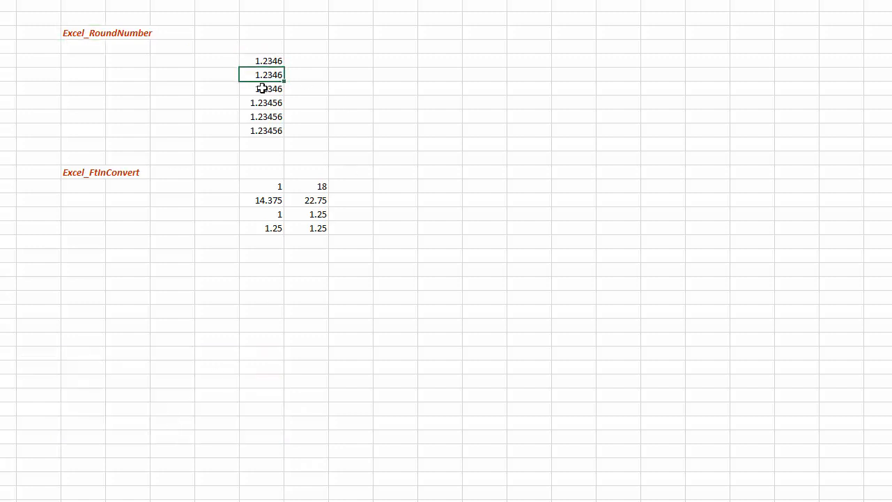
left_click(259, 88)
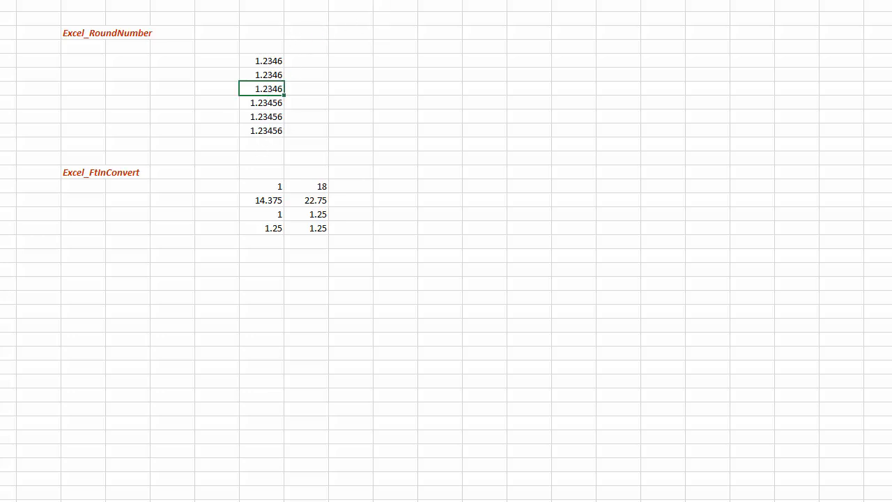
left_click_drag(273, 60, 276, 88)
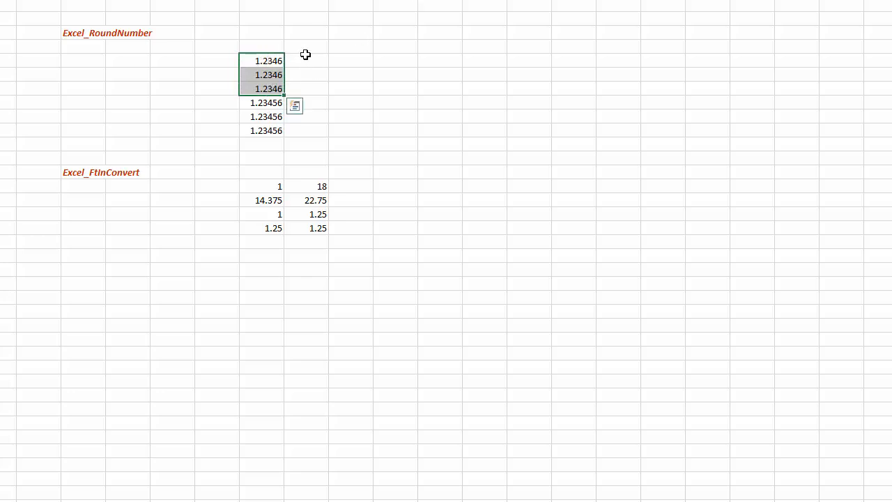
left_click(305, 59)
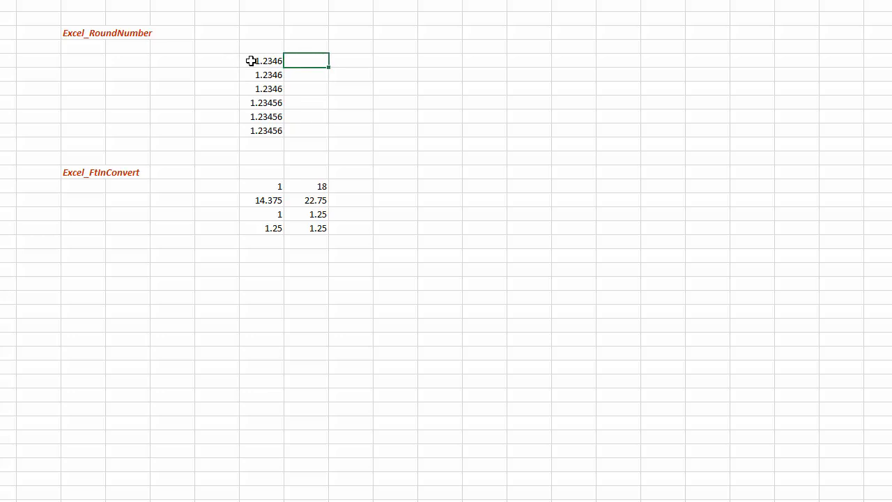
left_click_drag(251, 61, 251, 89)
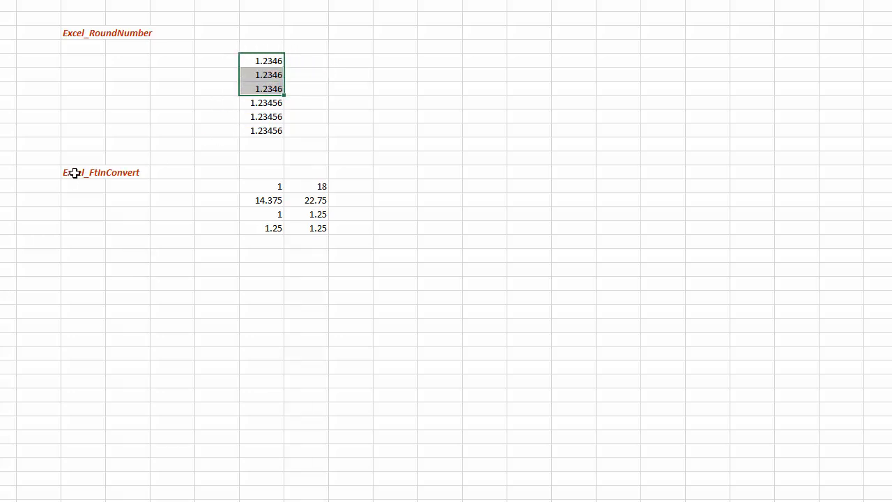
Run the ExTool macro Excel_FtInConvert on G16:H19 to convert the decimal values to feet and inches.
left_click(75, 173)
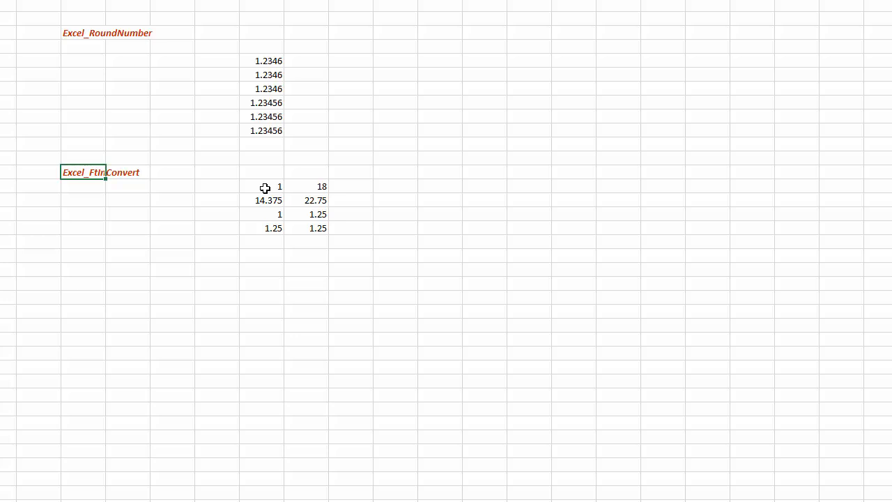
right_click(93, 173)
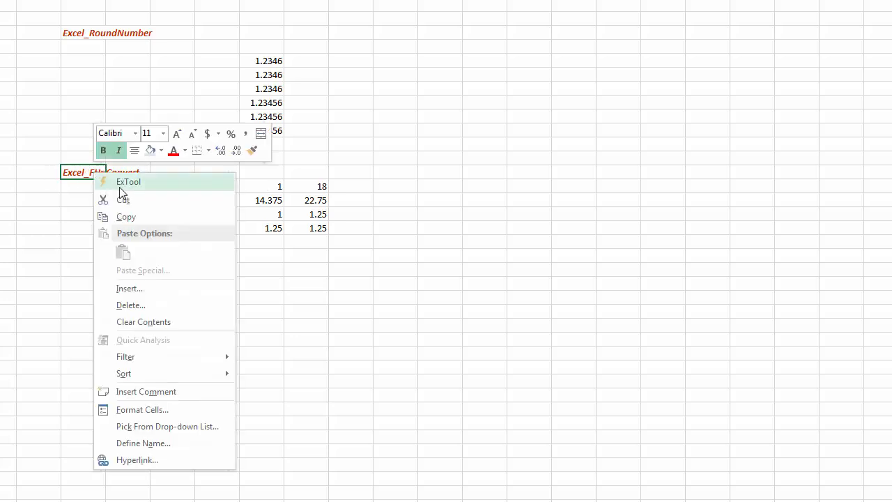
left_click(123, 183)
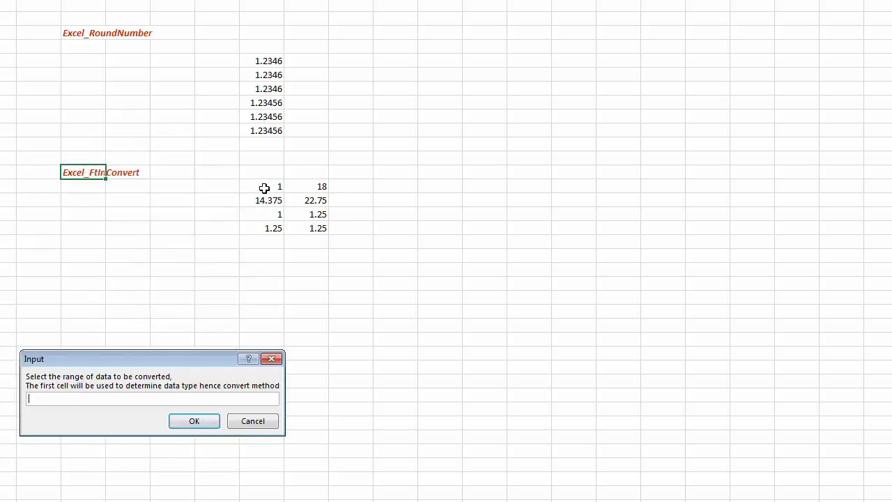
left_click_drag(264, 185, 318, 230)
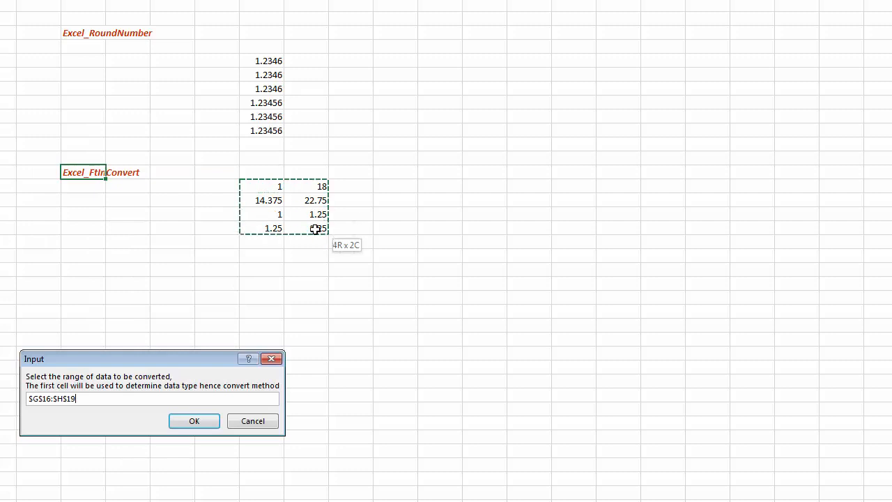
left_click(193, 422)
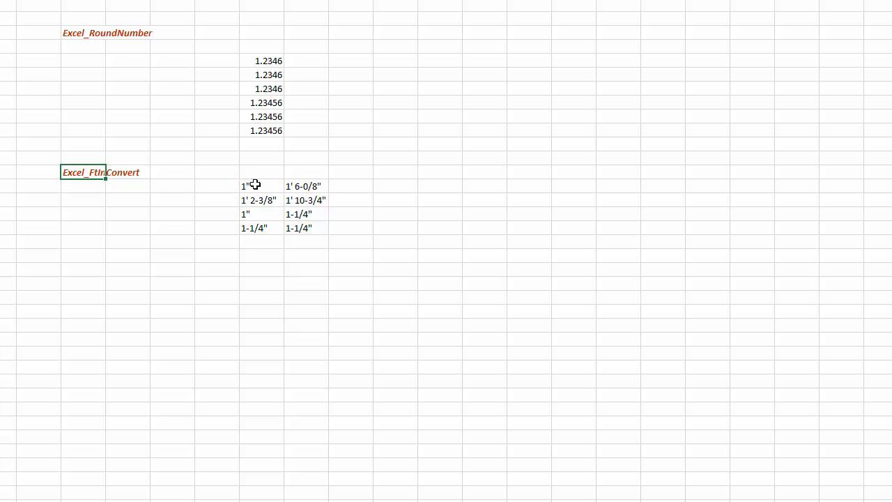
Run the ExTool macro Excel_FtInConvert on G16:H19 again to convert the feet-and-inch values back to decimals.
left_click(309, 185)
left_click(256, 201)
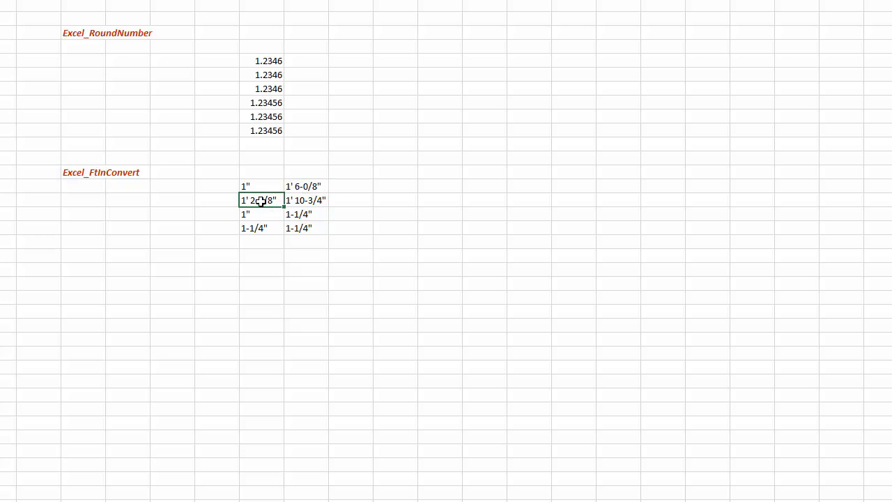
right_click(84, 173)
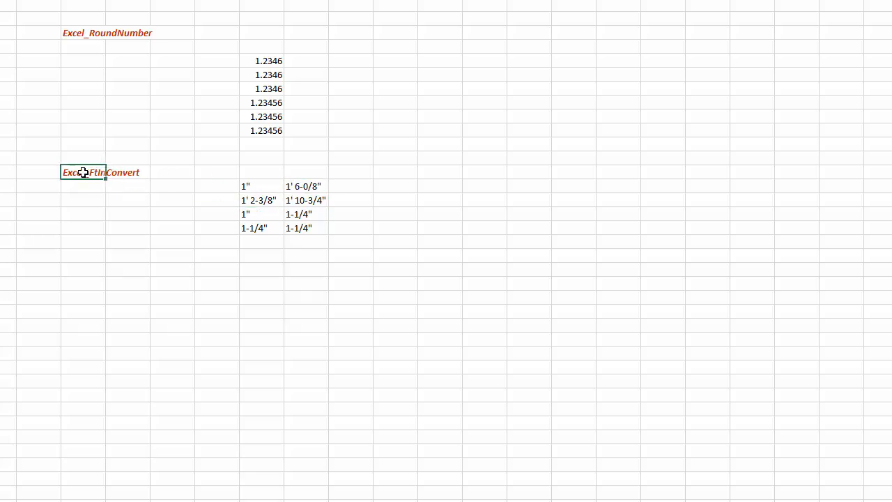
left_click(116, 182)
left_click_drag(247, 187, 318, 230)
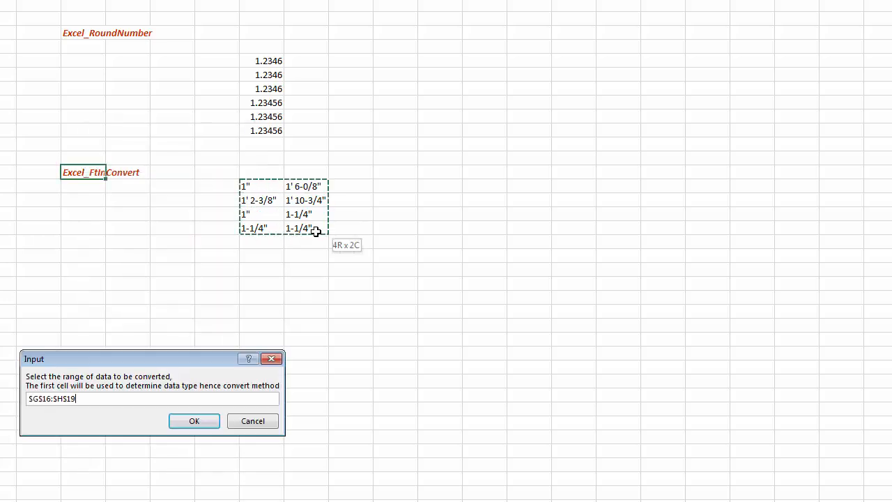
left_click(194, 421)
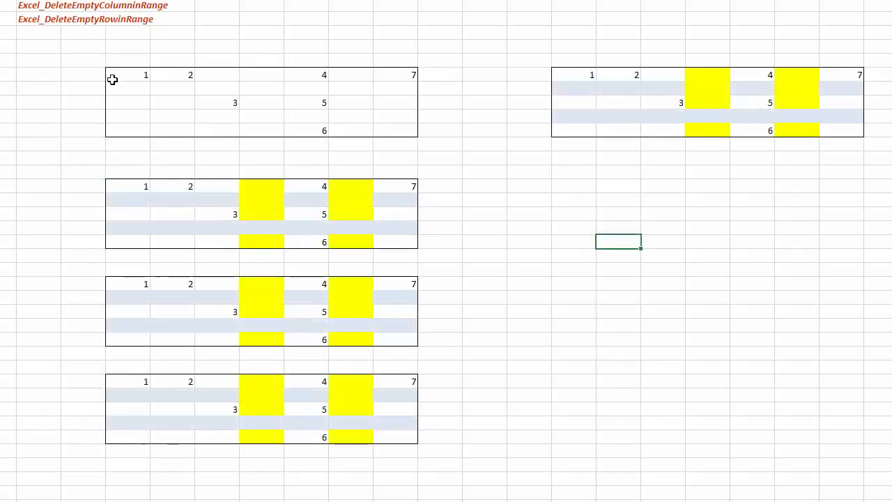
Examine the unshaded sample range D8:J12 and the empty row 9 within it.
left_click_drag(111, 78, 395, 136)
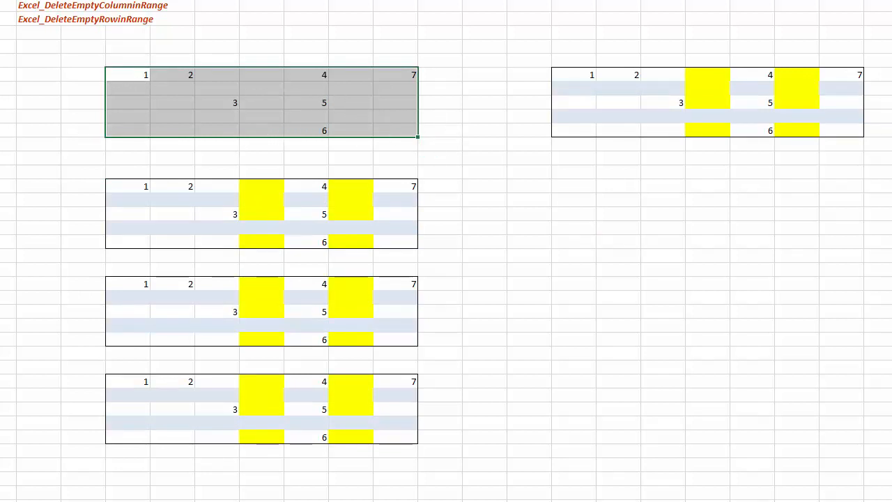
left_click(1, 89)
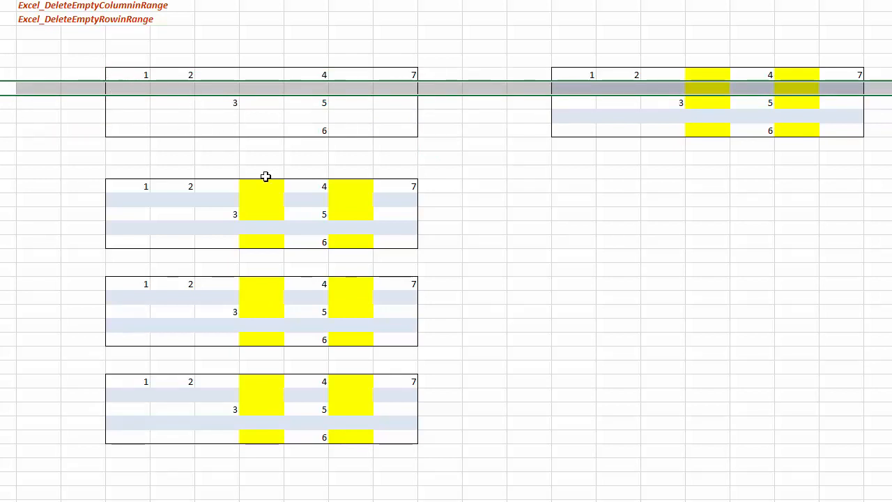
left_click(367, 159)
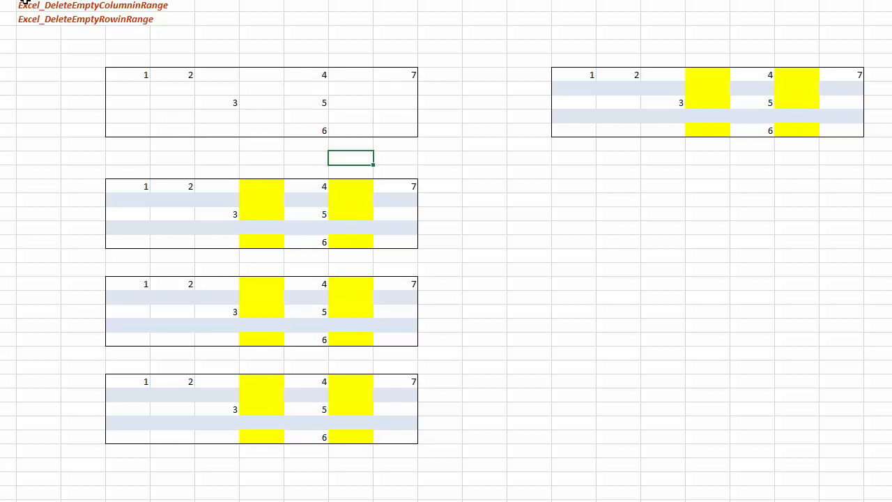
Run the ExTool macro Excel_DeleteEmptyColumninRange on D16:J20 to delete the empty columns within that range.
right_click(23, 3)
left_click(55, 14)
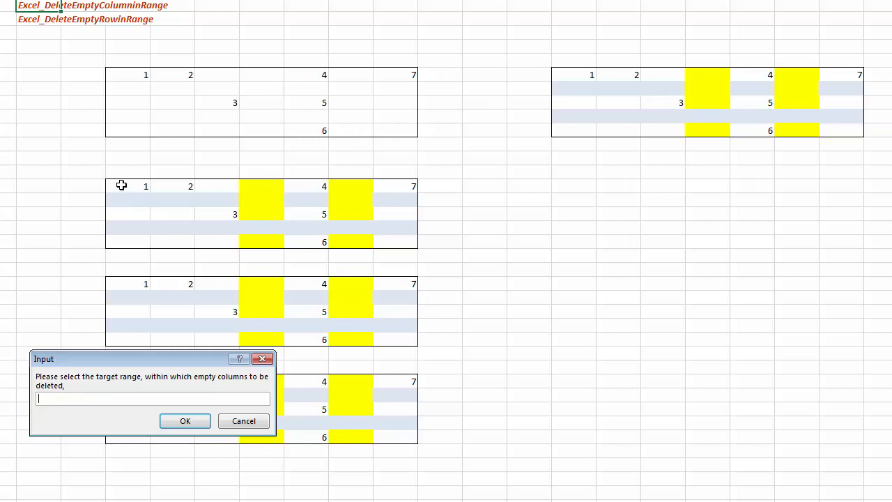
left_click_drag(116, 184, 396, 244)
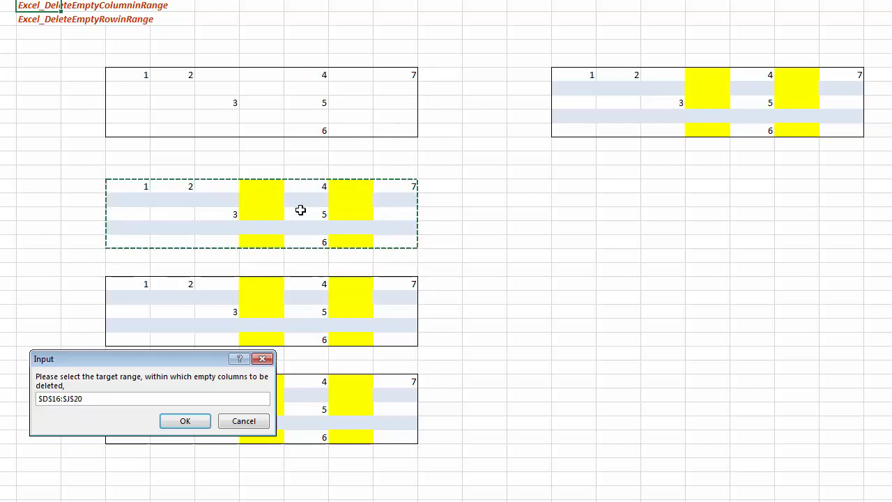
left_click(180, 421)
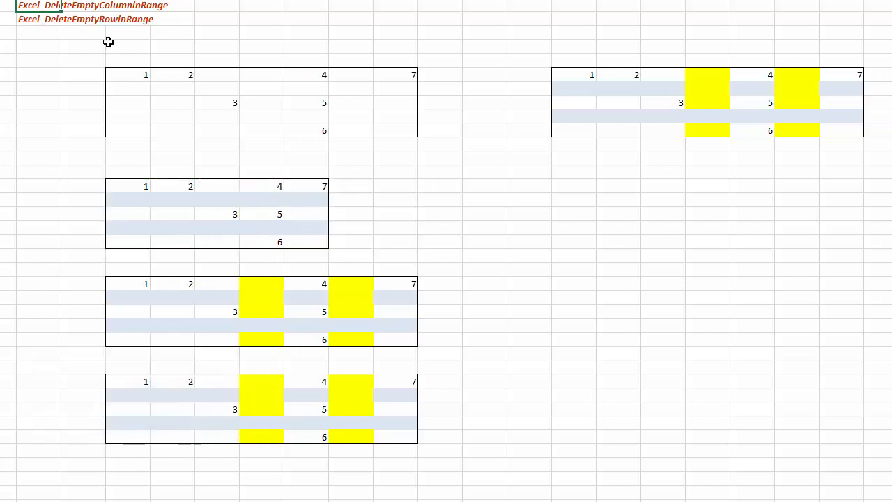
Run the ExTool macro Excel_DeleteEmptyRowinRange on N8:T12 to delete the empty rows within that range.
right_click(40, 20)
left_click(85, 30)
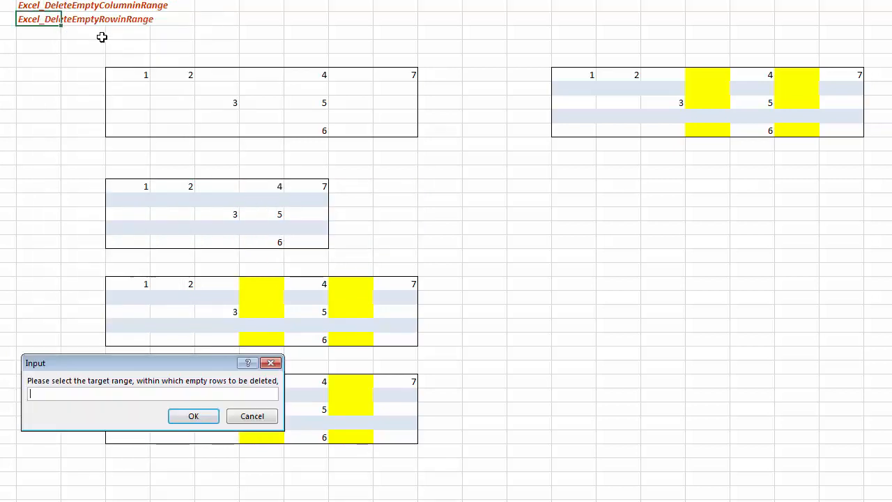
left_click_drag(574, 74, 830, 128)
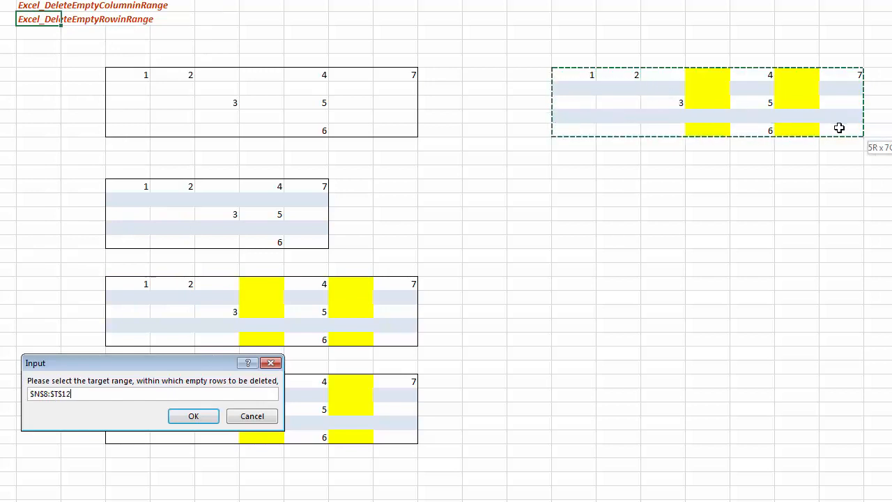
left_click(194, 416)
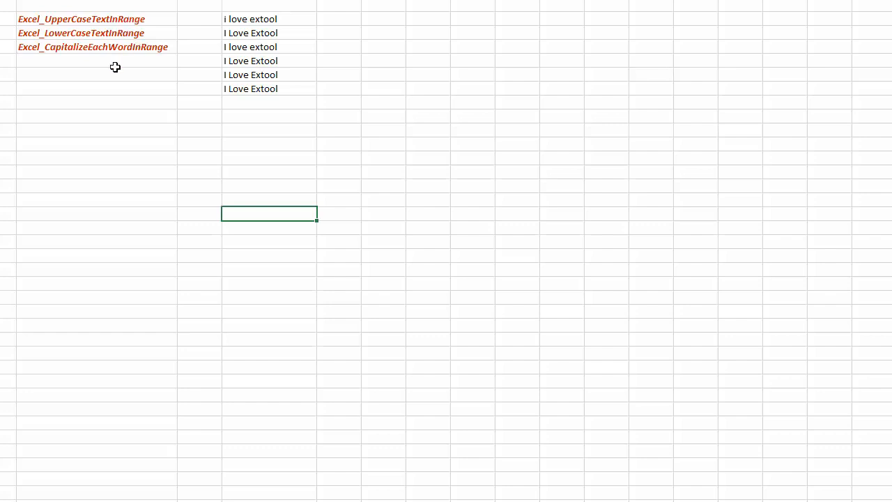
Start the ExTool macro Excel_UpperCaseTextInRange for the sample text.
right_click(109, 19)
left_click(160, 30)
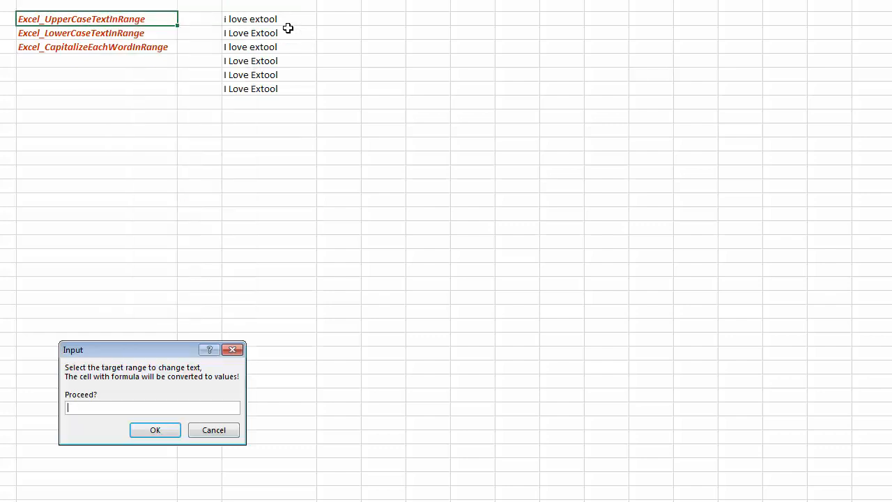